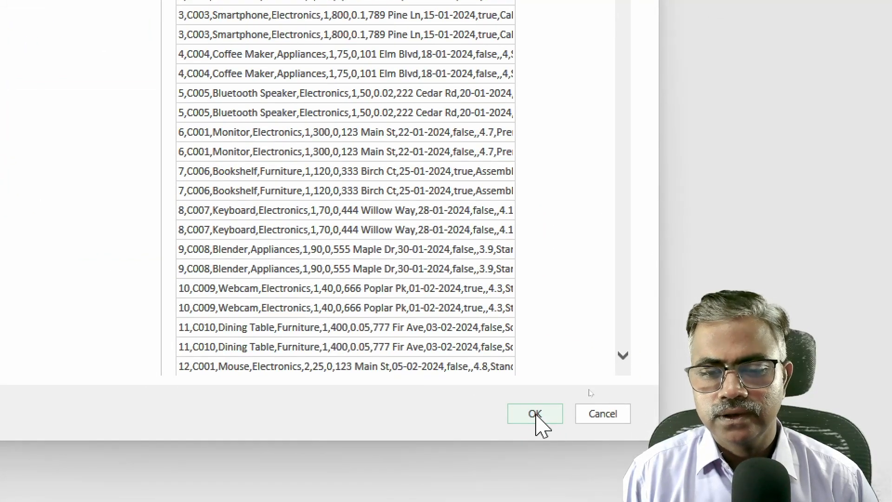
# - Bring the selected worksheet into the query editor and rename the Sheet1 query as Pivoting Dataset1
pyautogui.click(535, 415)
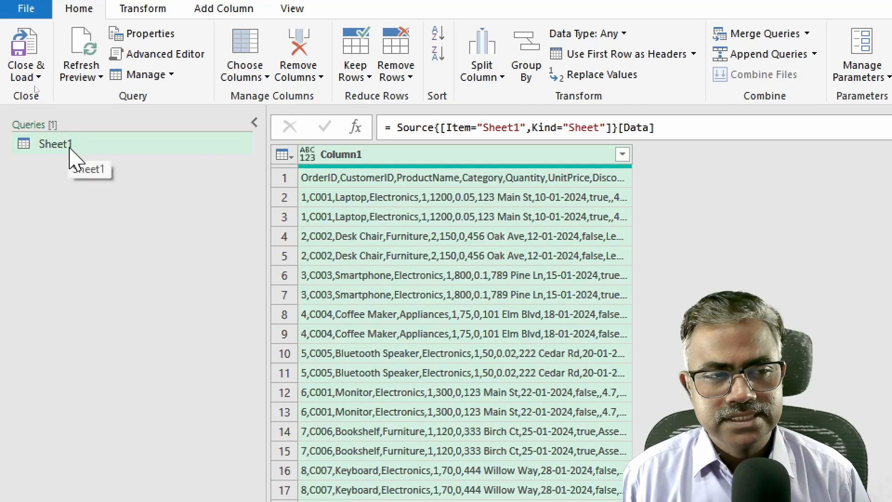
pyautogui.doubleClick(69, 147)
pyautogui.write('Pivoting Datase')
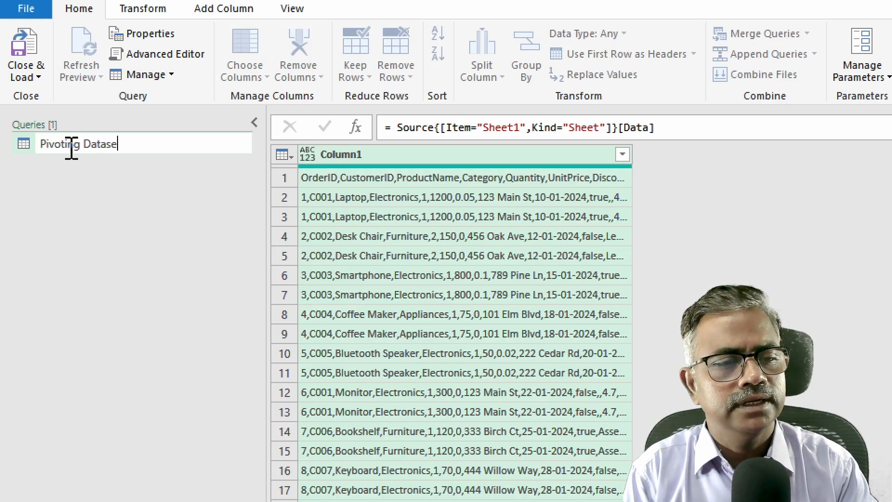
pyautogui.write('t1')
pyautogui.press('Return')
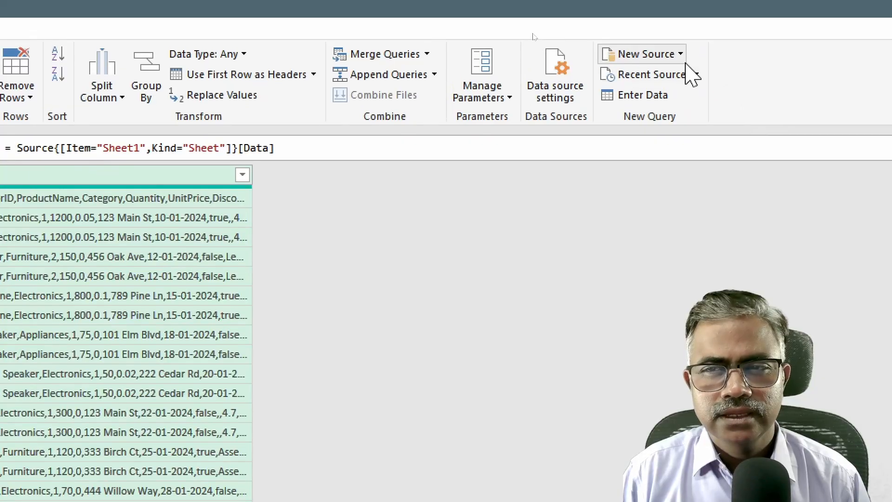
# - Import the worksheet from the Excel workbook Pivotting Dataset2 as a new query
pyautogui.click(682, 40)
pyautogui.moveTo(665, 83)
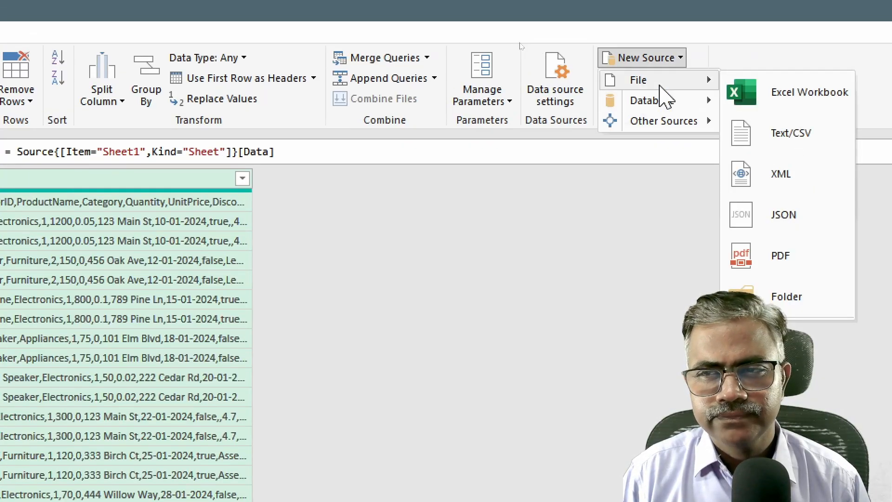
pyautogui.click(783, 95)
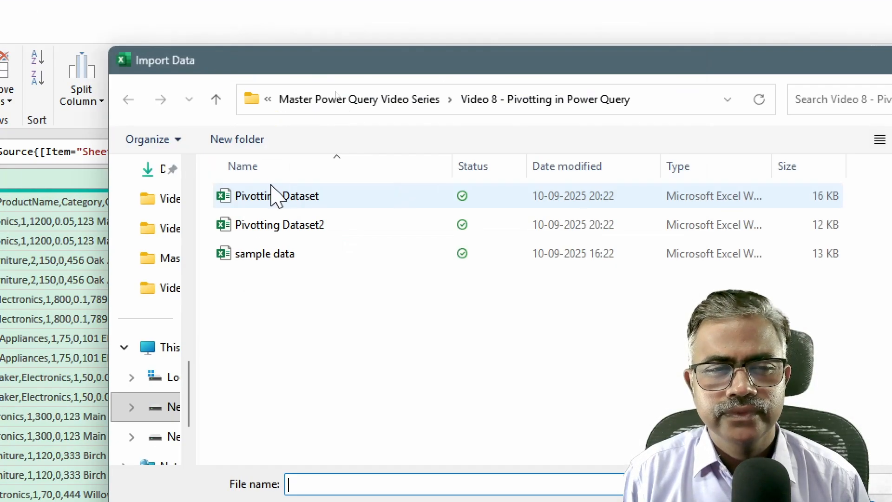
pyautogui.click(298, 225)
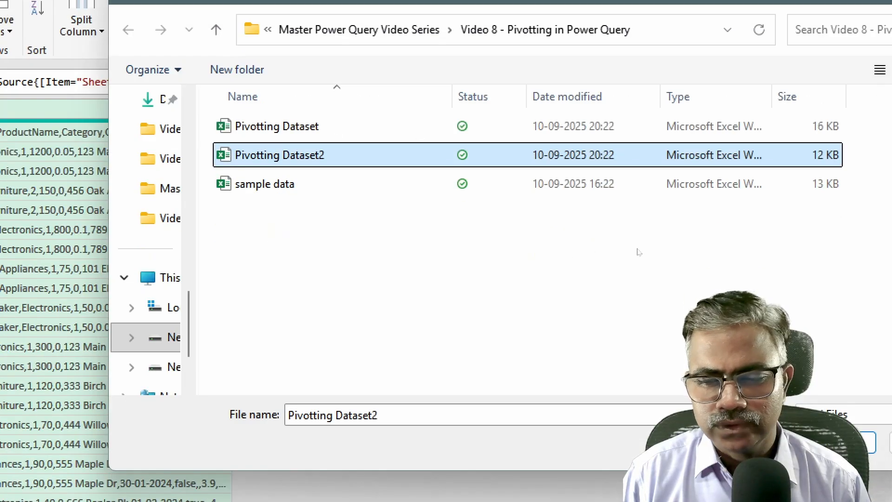
pyautogui.press('Return')
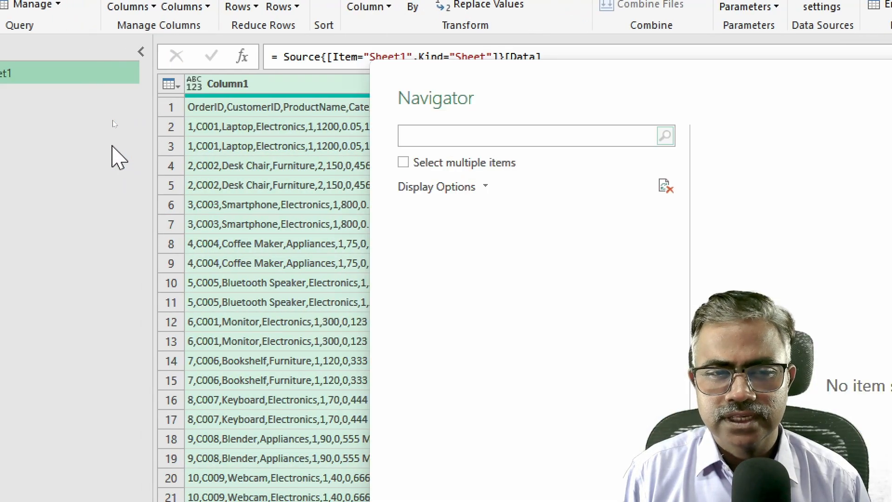
pyautogui.click(470, 247)
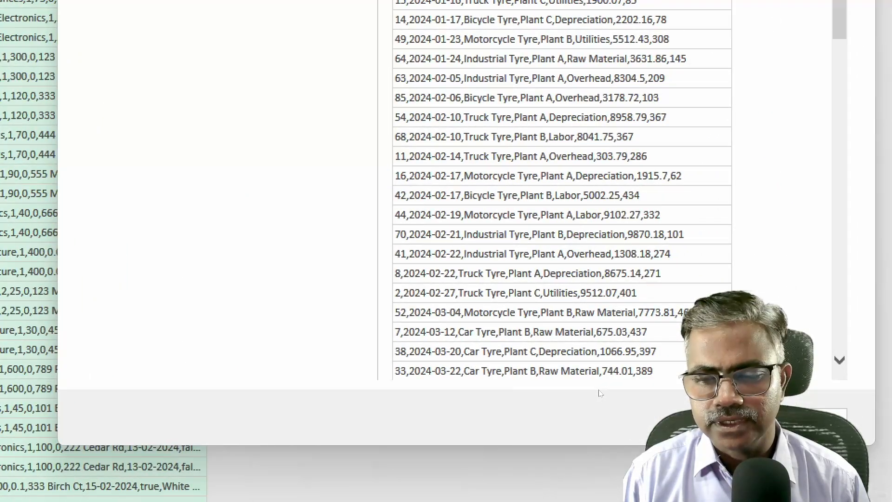
pyautogui.click(599, 391)
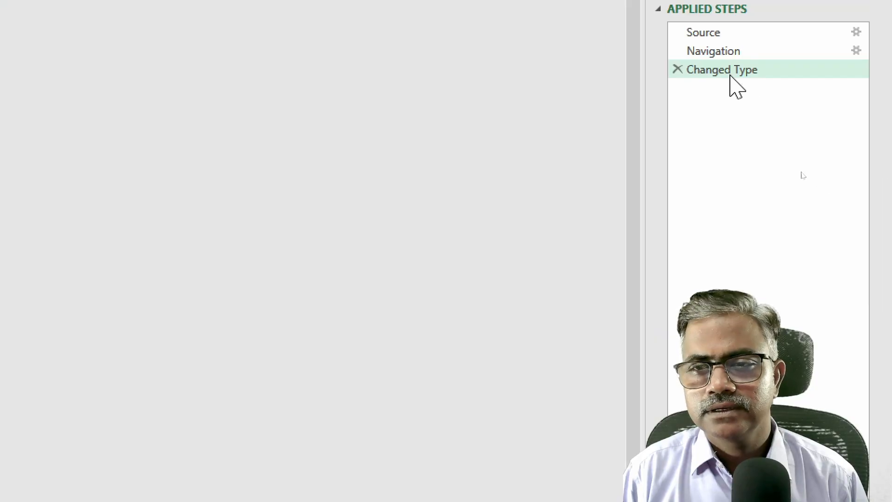
# - Remove the Changed Type step from the newly imported query and rename the query as Pivoting Dataset2
pyautogui.click(677, 69)
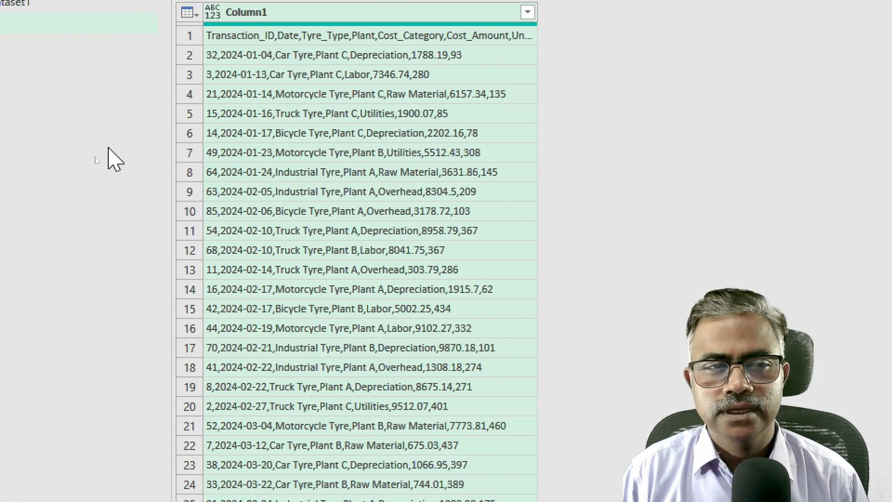
pyautogui.doubleClick(66, 103)
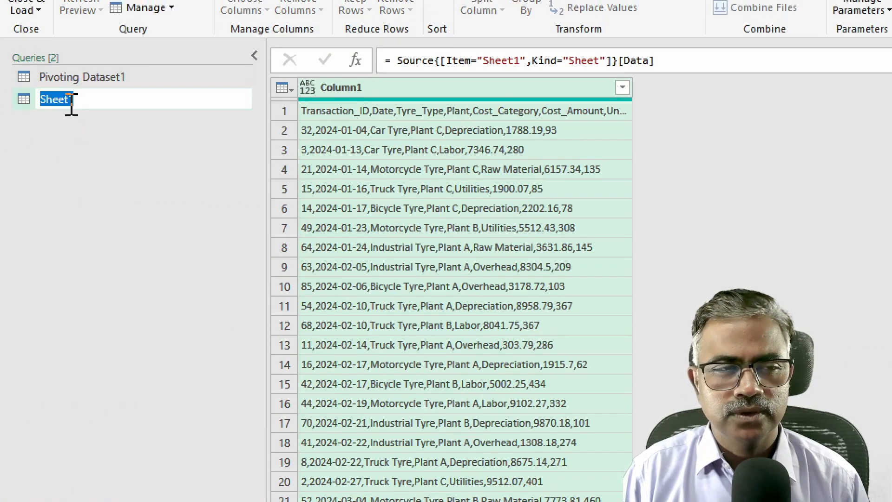
pyautogui.write('Pivoting Dataset')
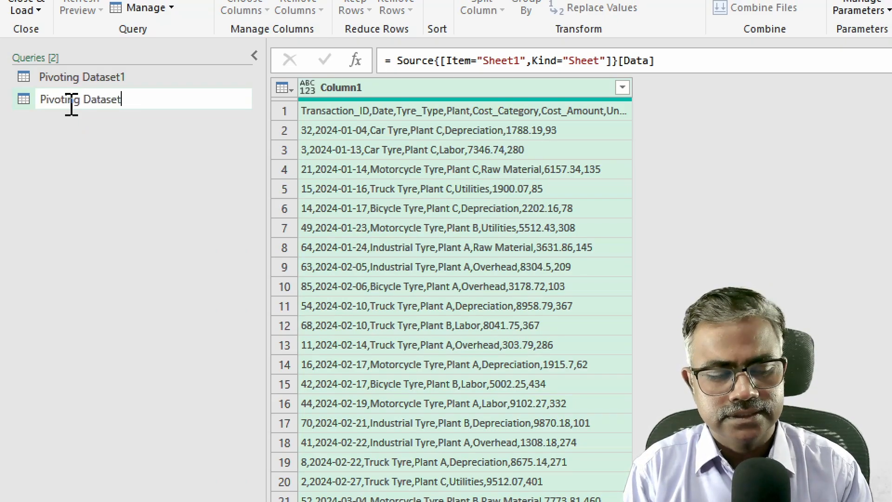
pyautogui.write('2')
pyautogui.press('Return')
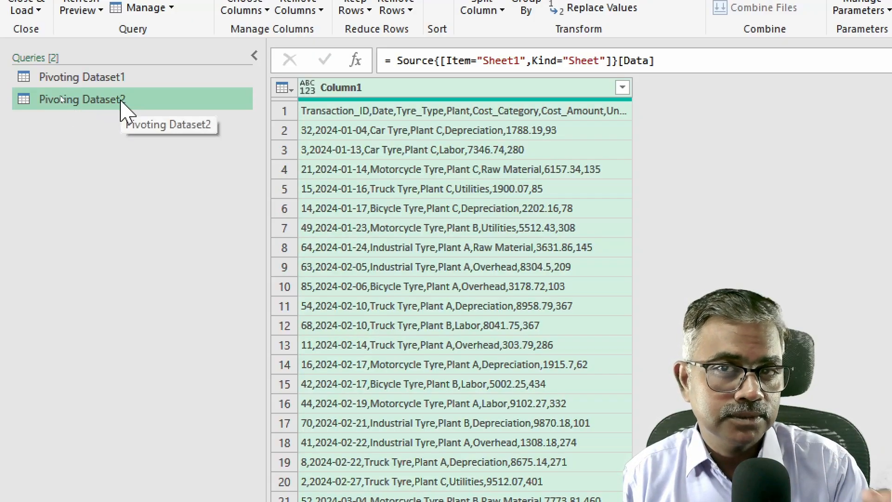
# - Split Column1 of the Pivoting Dataset1 query by comma at each occurrence of the delimiter
pyautogui.click(137, 78)
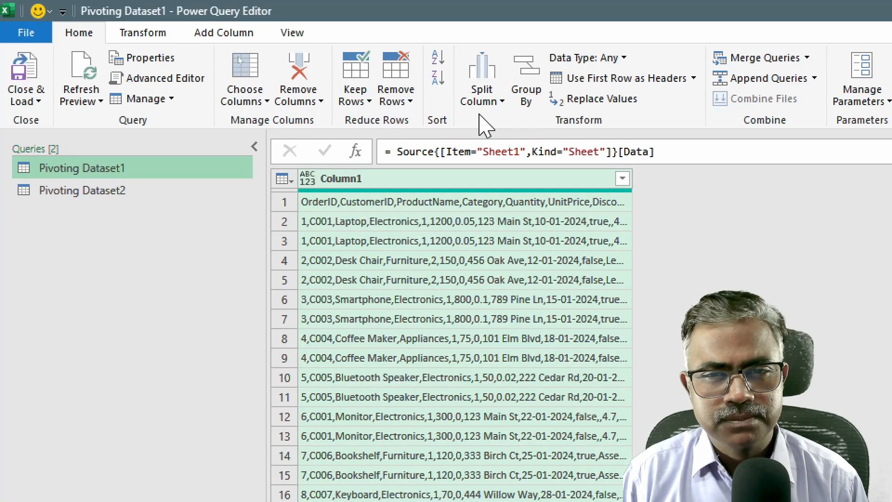
pyautogui.click(481, 102)
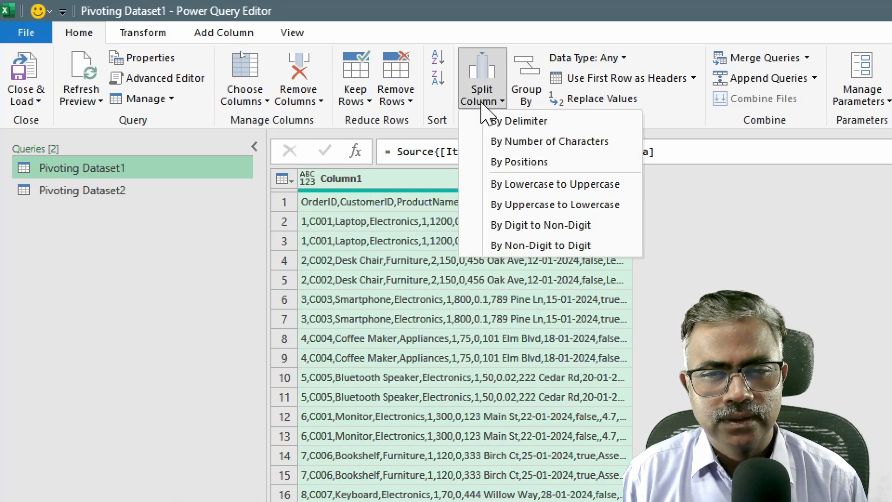
pyautogui.click(515, 120)
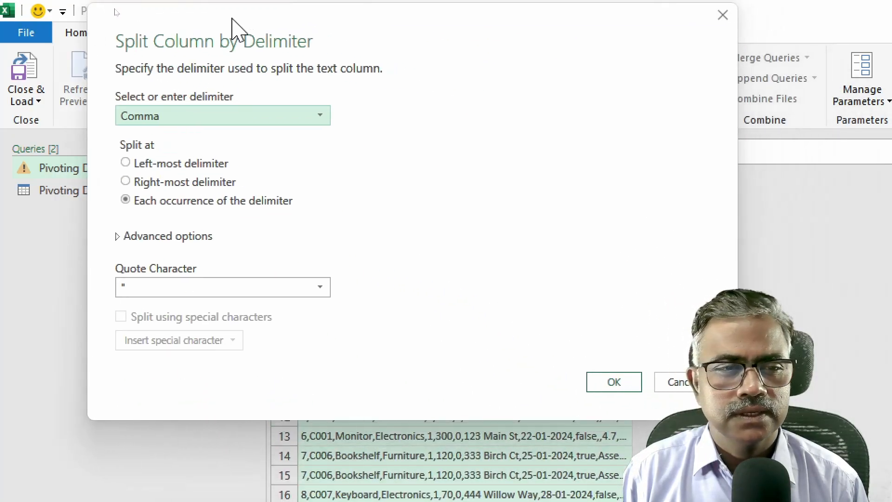
pyautogui.click(612, 380)
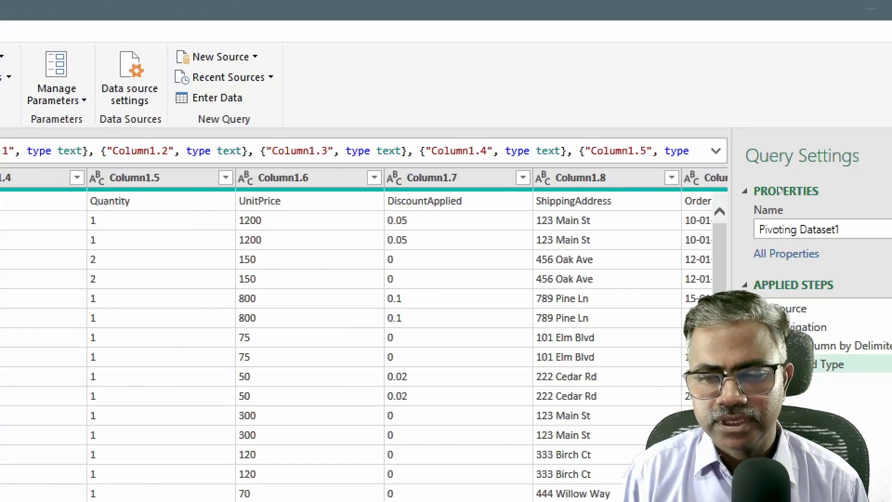
# - Delete the Changed Type step that follows the split and promote the first row to column headers
pyautogui.click(761, 363)
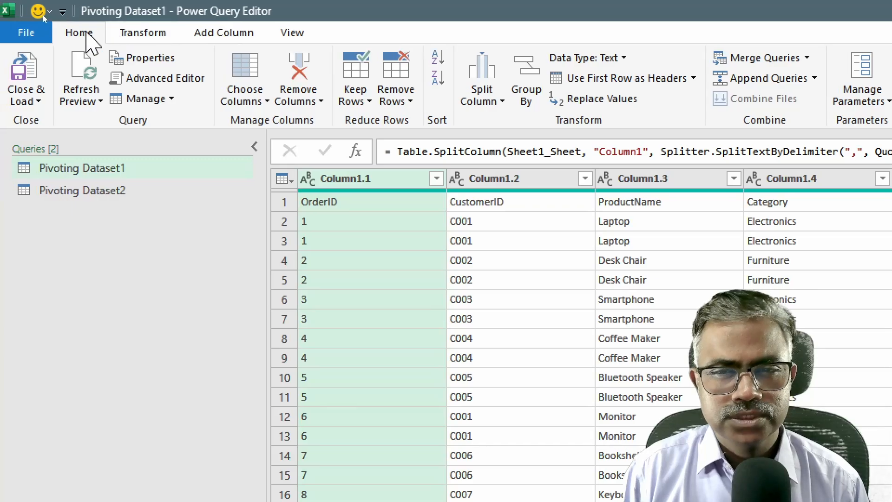
pyautogui.click(645, 87)
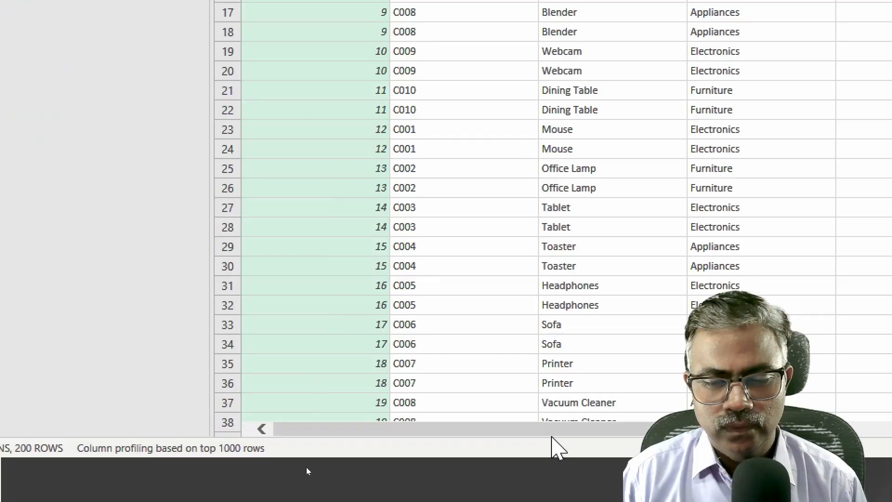
# - Try converting the W_D Values column to Decimal Number as a separate step, and delete that conversion step
pyautogui.moveTo(552, 433); pyautogui.dragTo(744, 433)
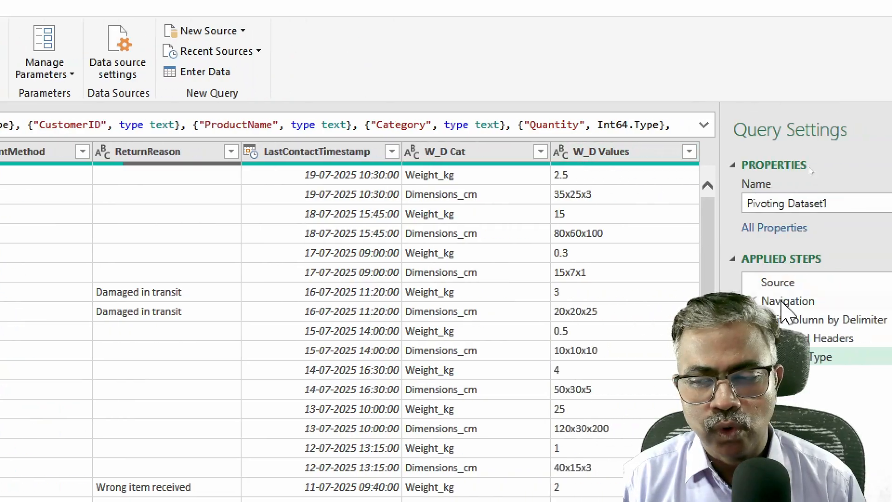
pyautogui.click(495, 151)
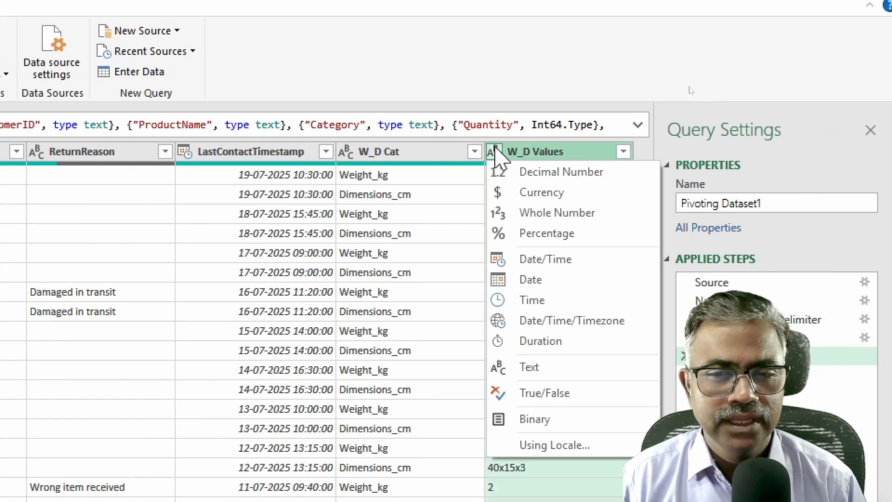
pyautogui.click(548, 173)
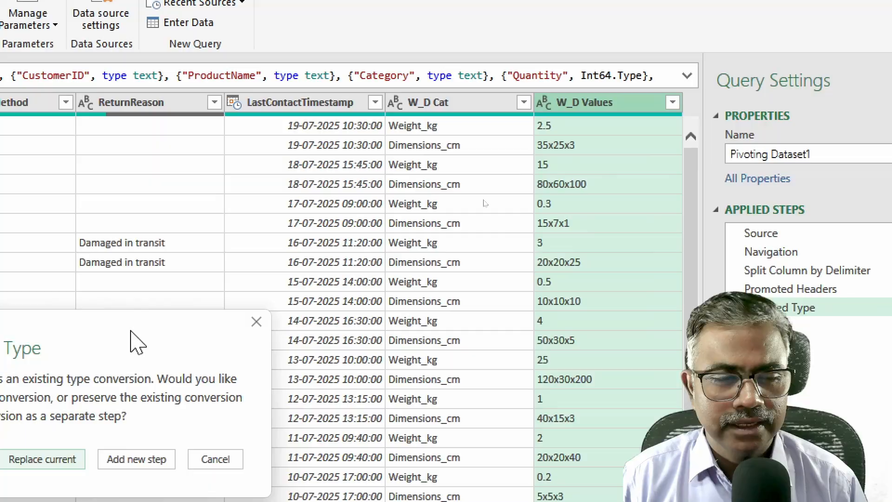
pyautogui.moveTo(131, 333); pyautogui.dragTo(255, 88)
pyautogui.click(269, 226)
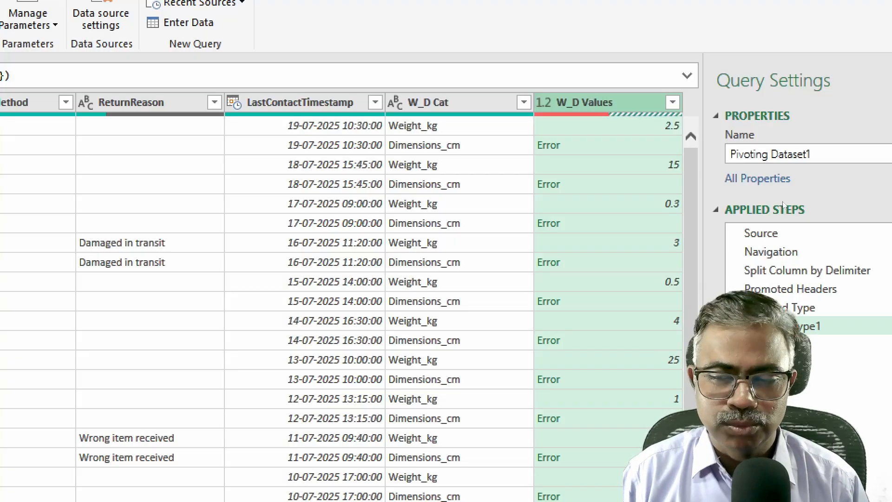
pyautogui.press('Delete')
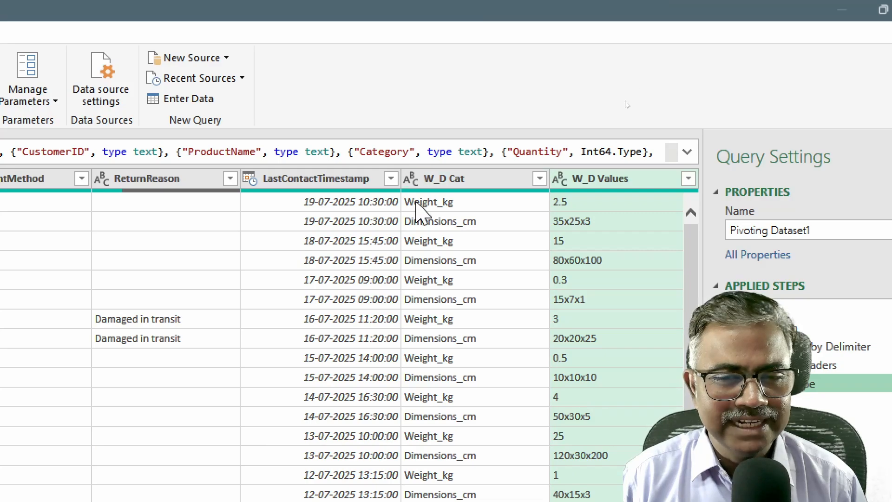
# - Select the W_D Cat and W_D Values columns and set up a pivot on W_D Cat with W_D Values as the values column
pyautogui.click(474, 204)
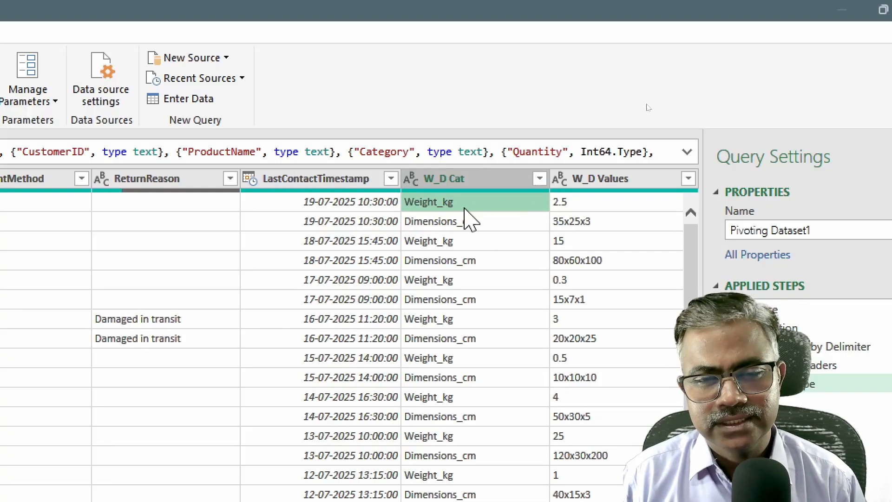
pyautogui.click(426, 223)
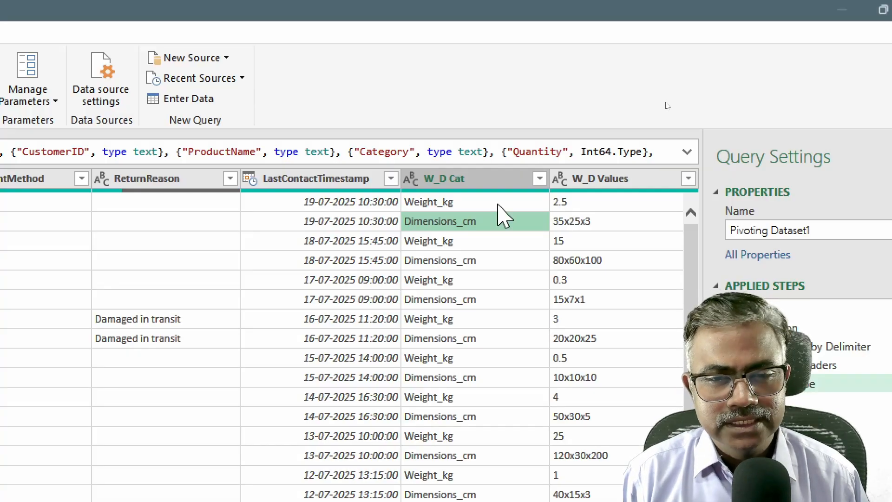
pyautogui.click(481, 179)
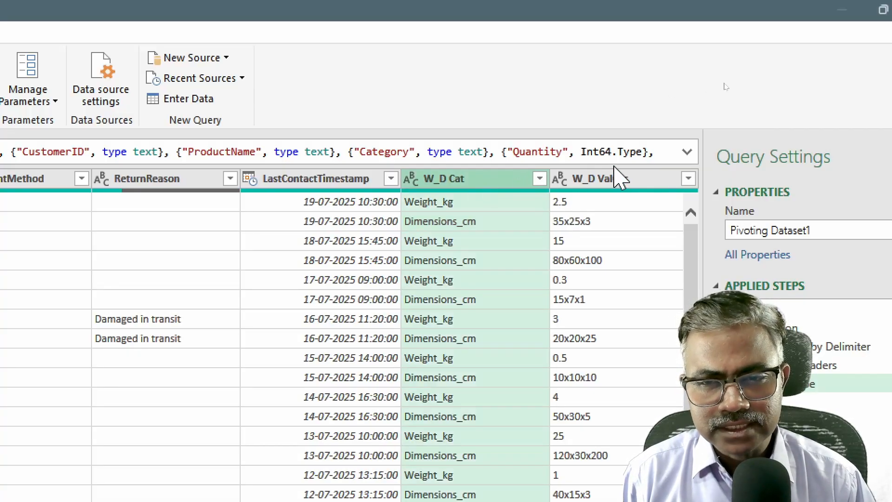
pyautogui.keyDown('ctrl'); pyautogui.click(622, 180); pyautogui.keyUp('ctrl')
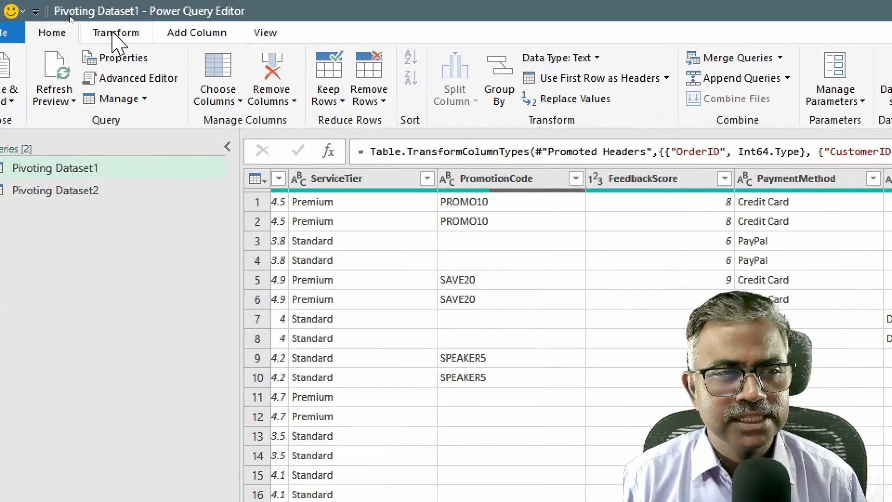
pyautogui.click(114, 33)
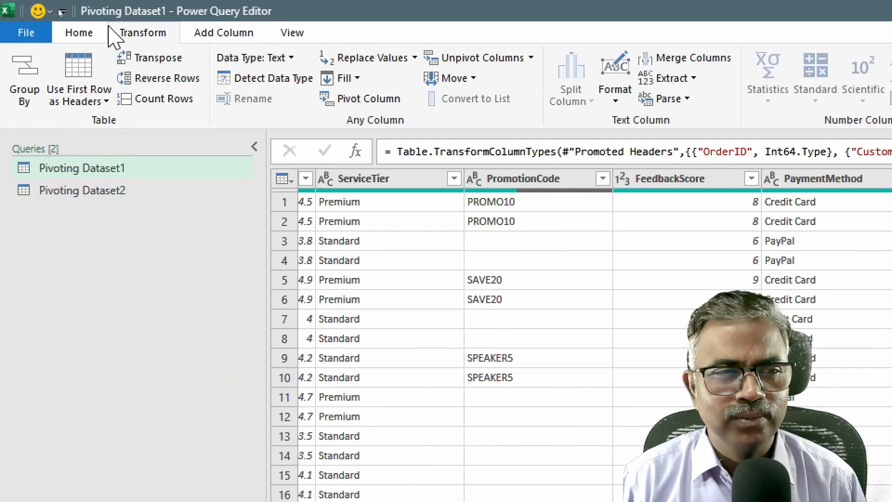
pyautogui.click(362, 103)
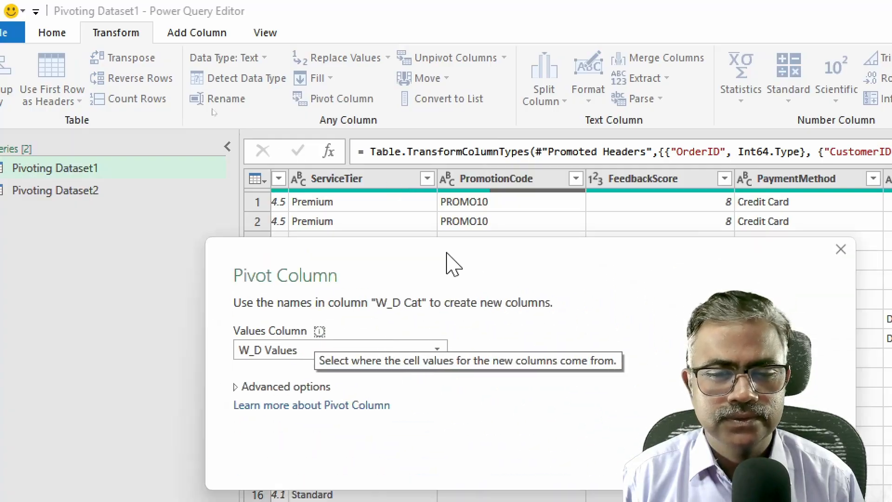
pyautogui.moveTo(454, 265); pyautogui.dragTo(263, 54)
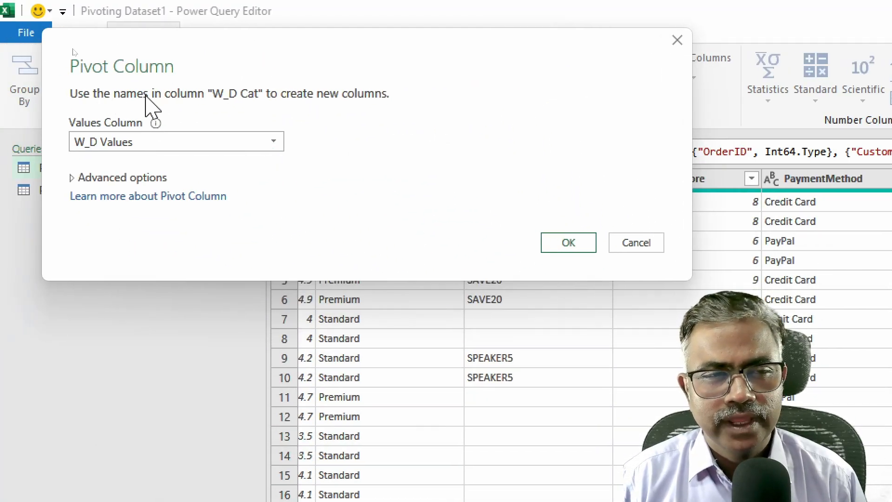
pyautogui.click(151, 144)
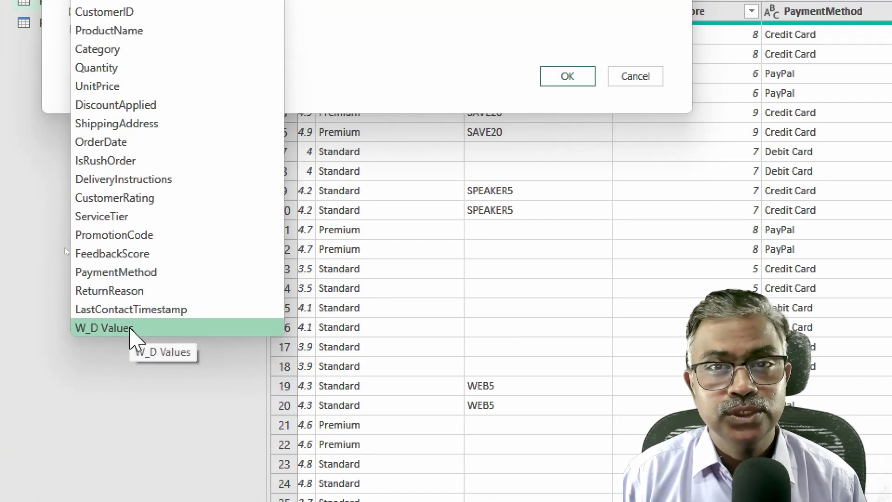
pyautogui.click(131, 329)
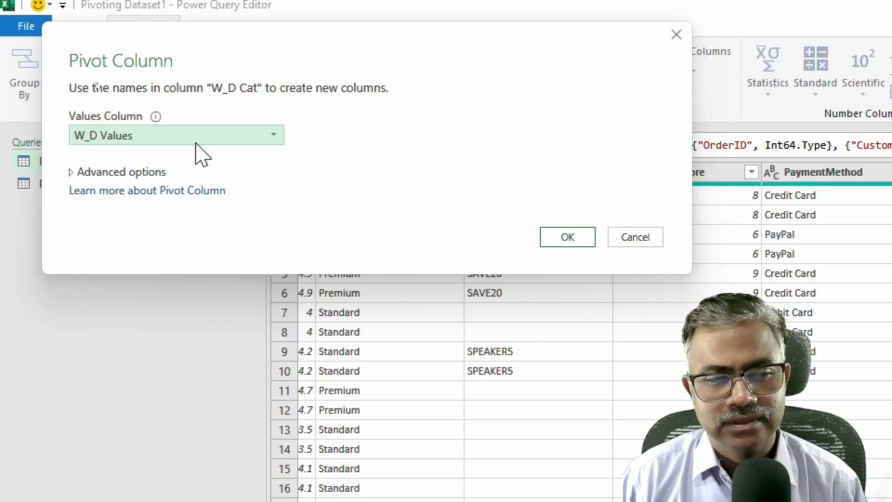
# - Apply the W_D Cat pivot with the aggregate value function set to Don't Aggregate, and compare its output with the preceding Changed Type step
pyautogui.click(71, 172)
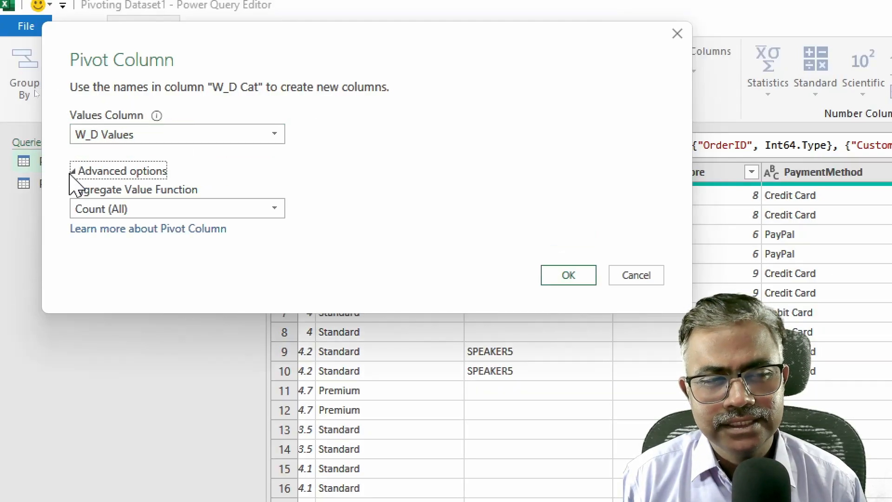
pyautogui.click(107, 210)
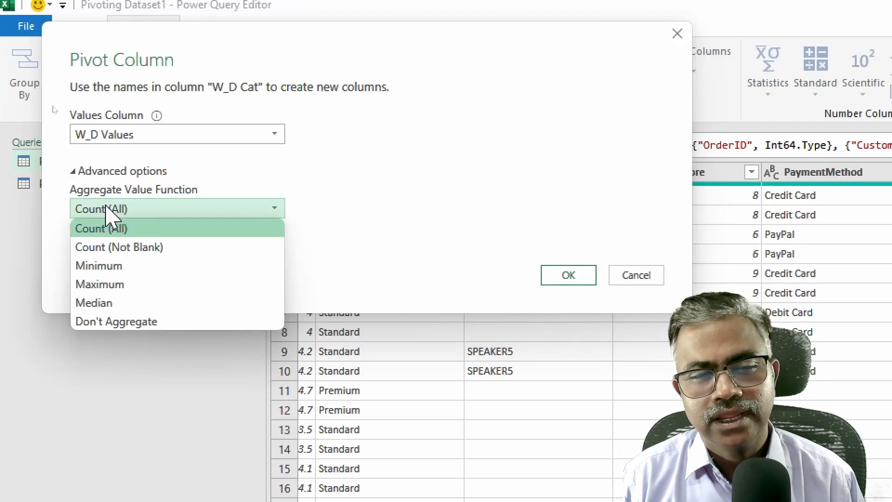
pyautogui.click(135, 323)
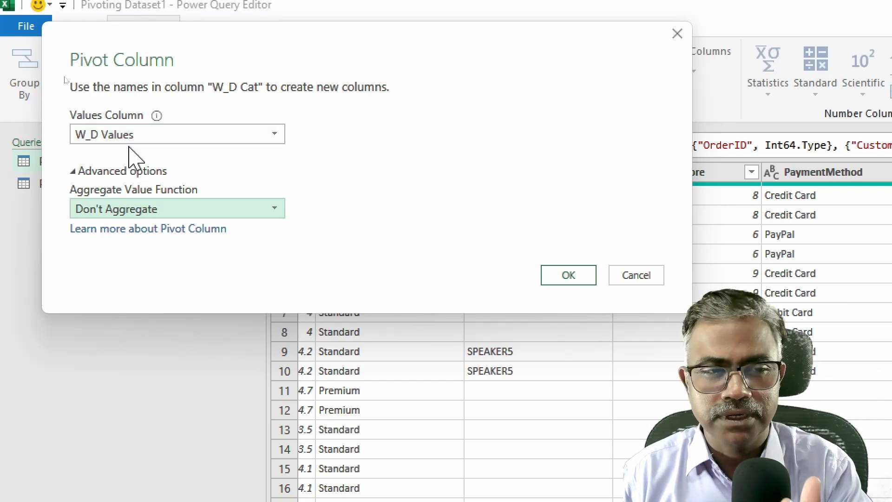
pyautogui.click(582, 284)
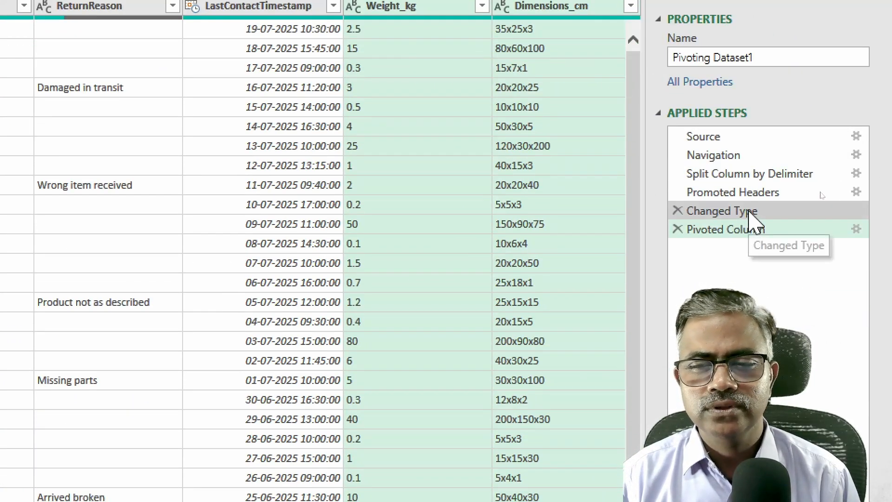
pyautogui.click(749, 211)
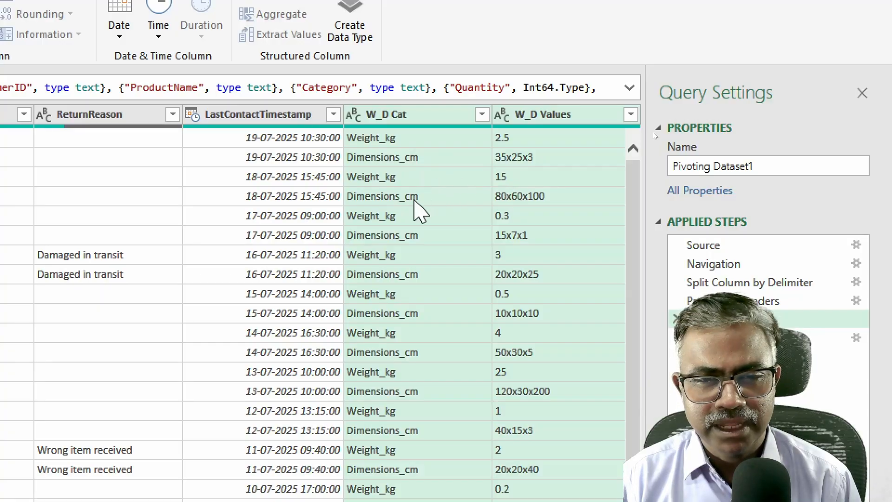
pyautogui.click(738, 338)
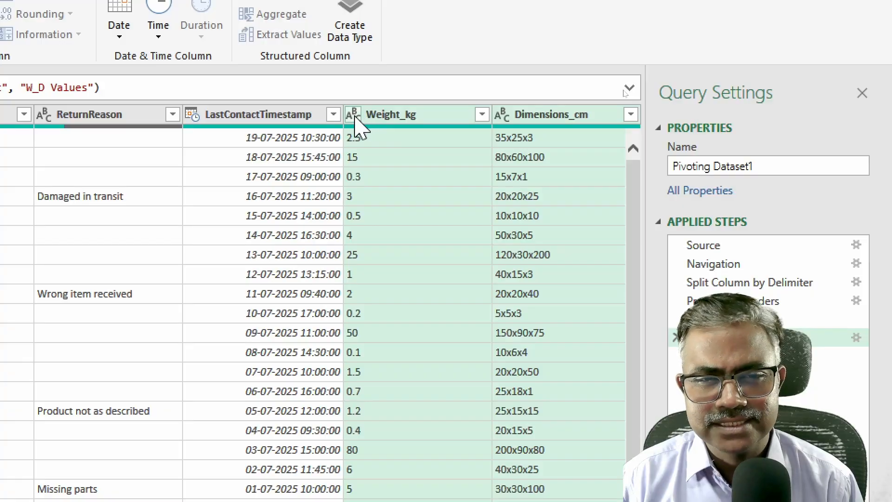
# - Change the data type of the pivoted Weight_kg column to Decimal Number
pyautogui.click(403, 115)
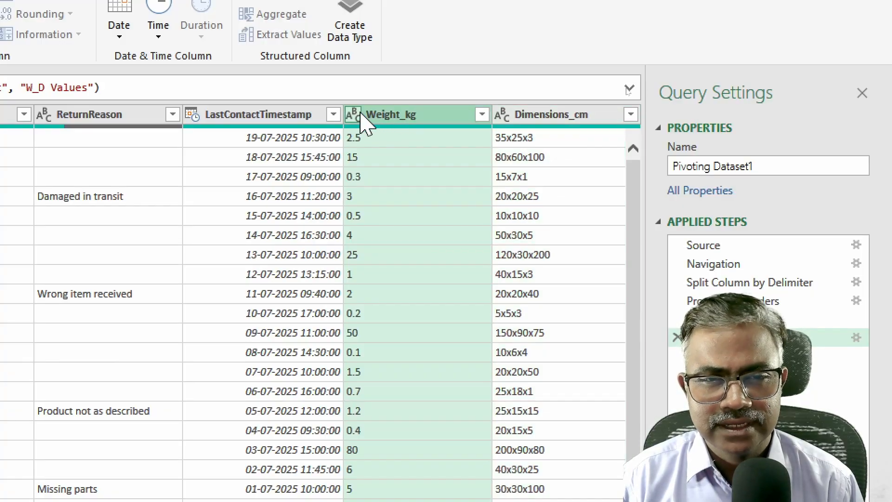
pyautogui.click(355, 115)
pyautogui.click(397, 139)
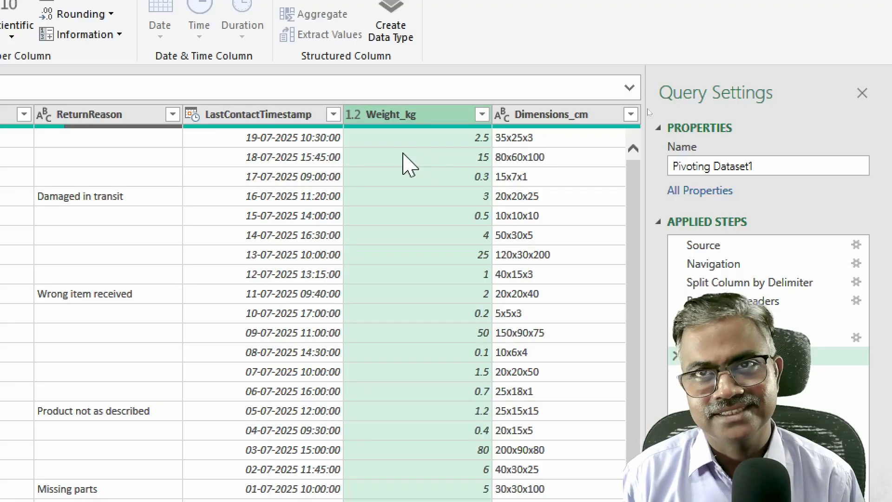
# - Filter the rows to keep only those where Weight_kg is less than 1
pyautogui.click(482, 116)
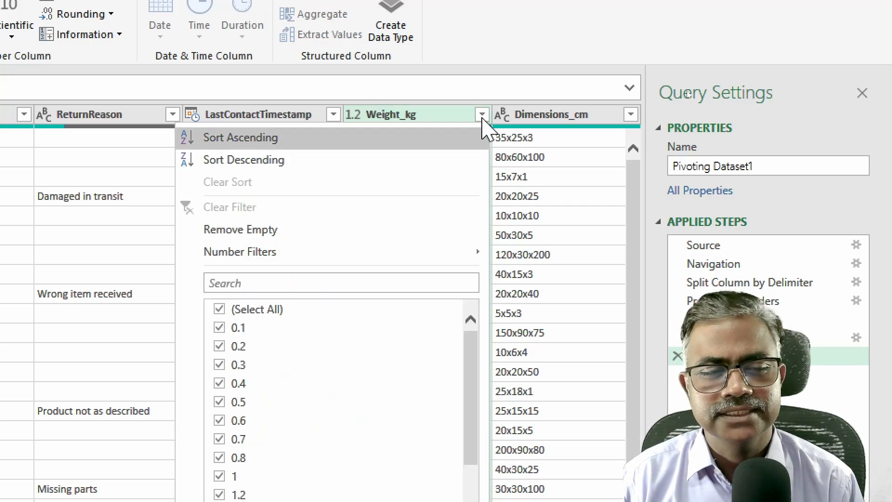
pyautogui.moveTo(358, 261)
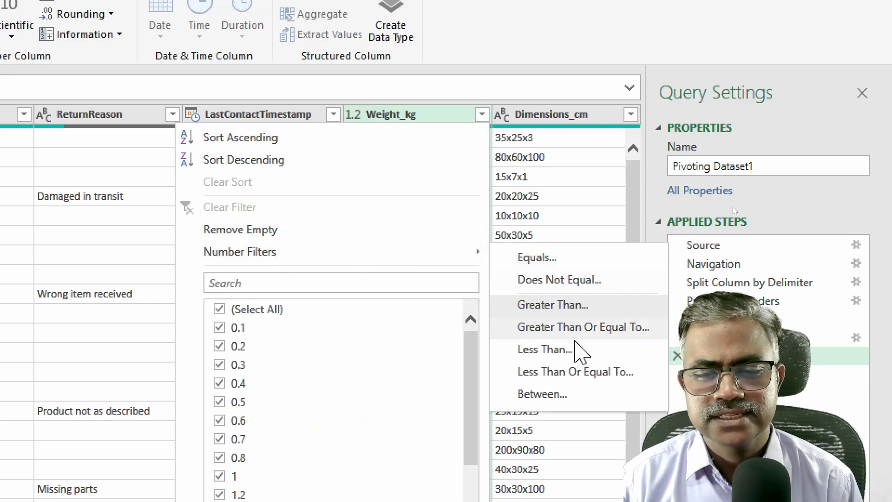
pyautogui.click(586, 305)
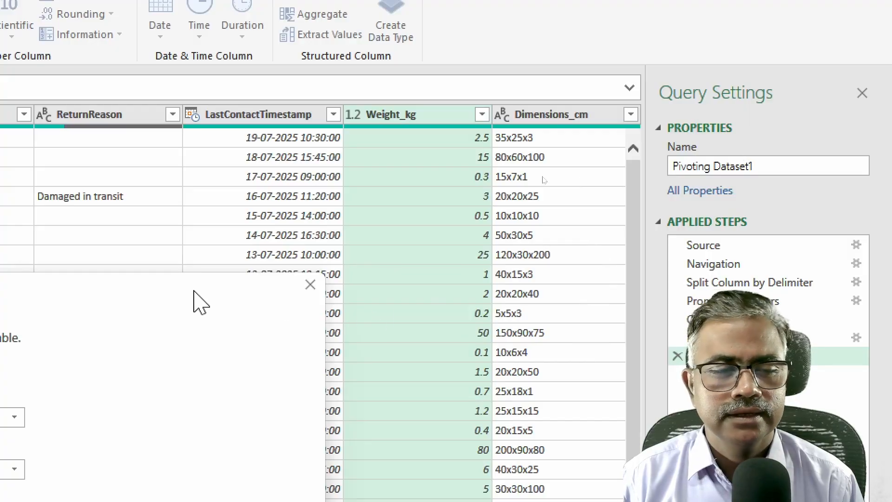
pyautogui.moveTo(195, 303); pyautogui.dragTo(483, 29)
pyautogui.moveTo(477, 65); pyautogui.dragTo(527, 69)
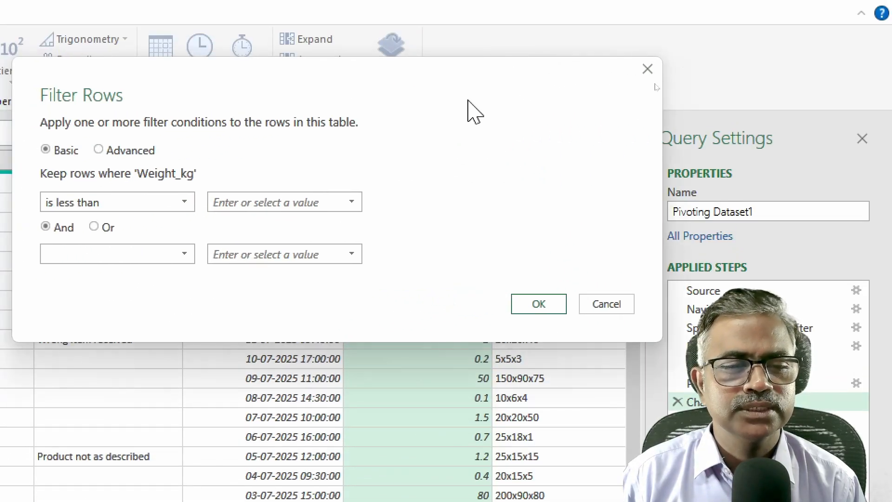
pyautogui.click(293, 204)
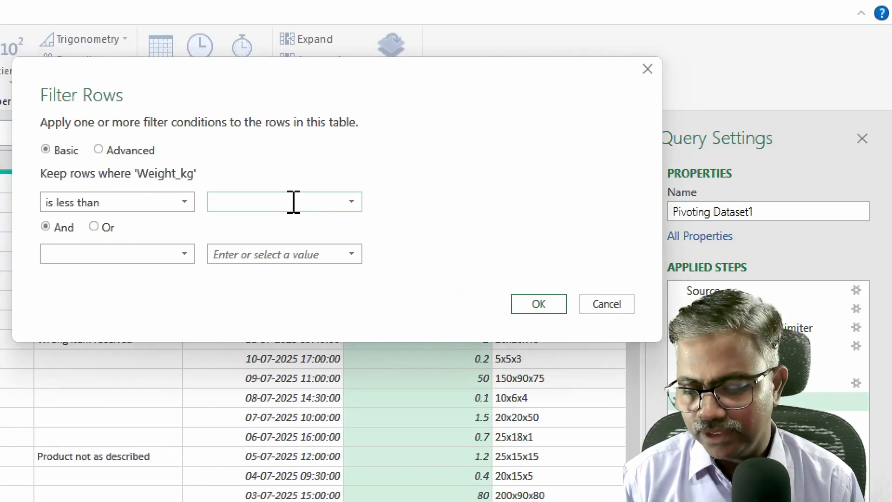
pyautogui.write('1')
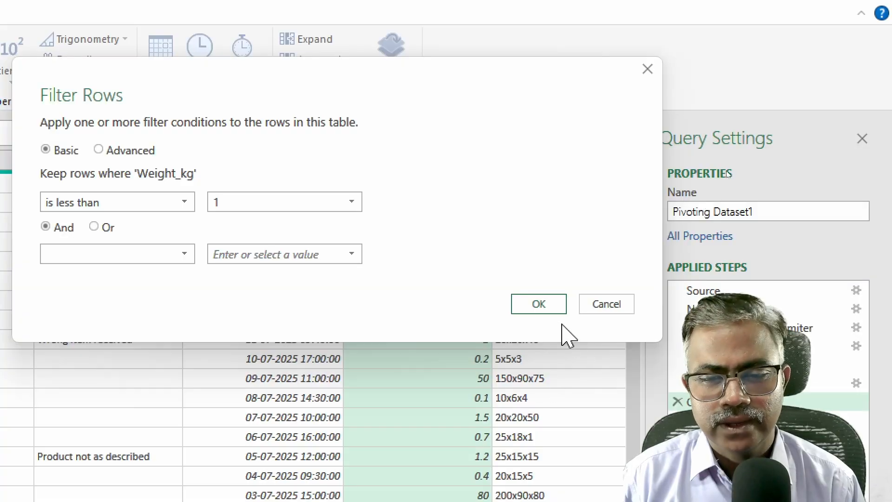
pyautogui.click(550, 307)
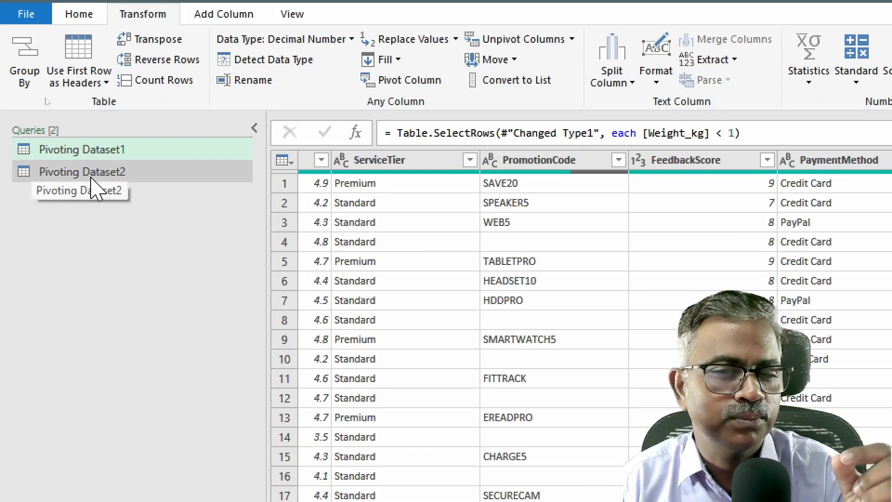
# - Open the Pivoting Dataset2 query and split its Column1 by comma at each occurrence of the delimiter
pyautogui.click(93, 179)
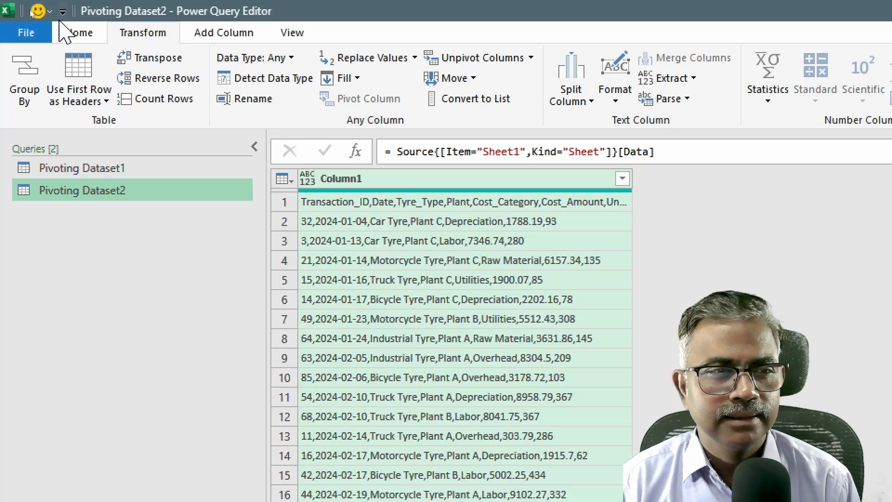
pyautogui.click(72, 31)
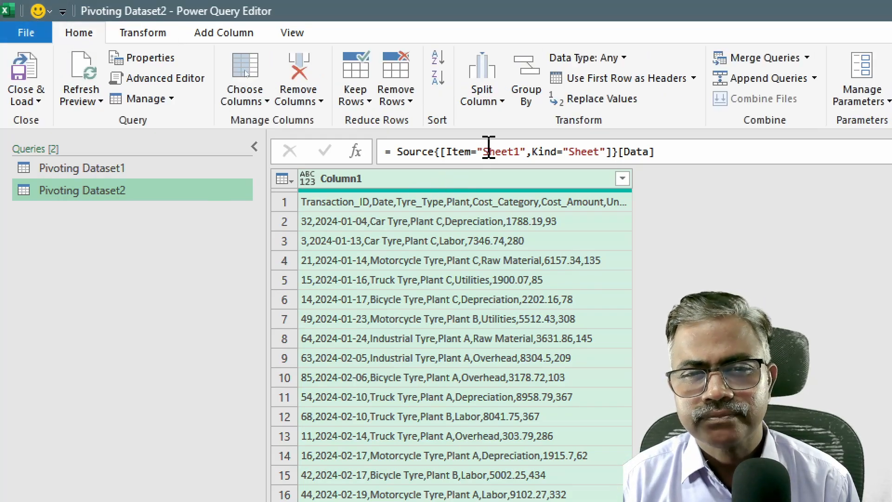
pyautogui.click(498, 112)
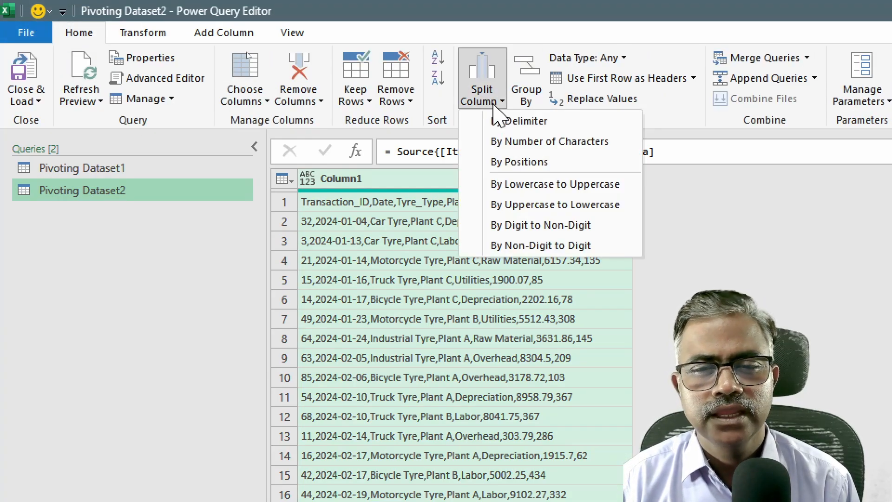
pyautogui.click(515, 120)
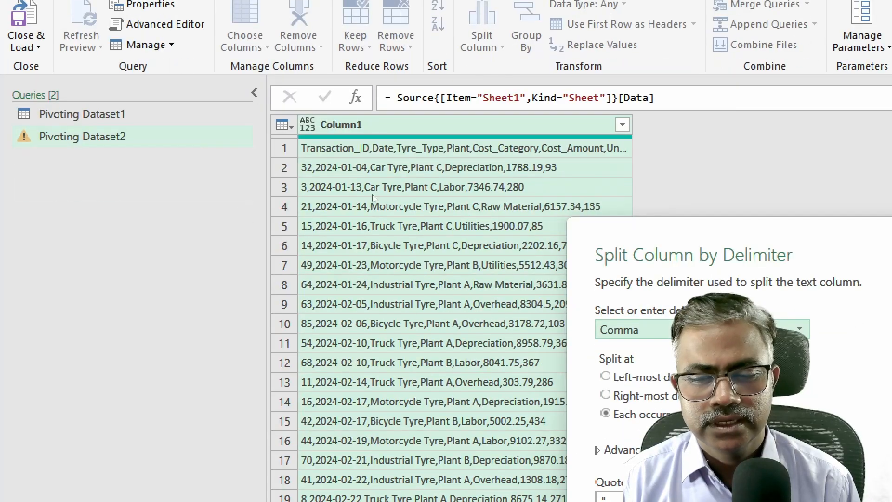
pyautogui.moveTo(737, 227); pyautogui.dragTo(236, 45)
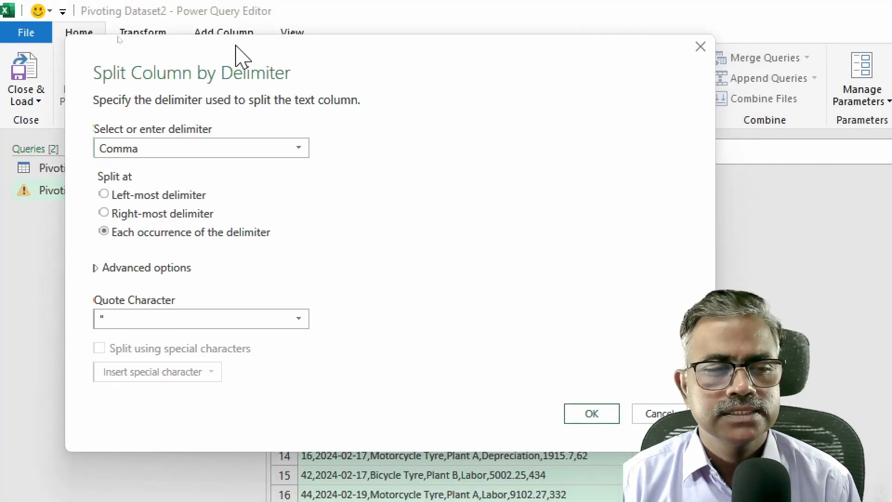
pyautogui.click(598, 415)
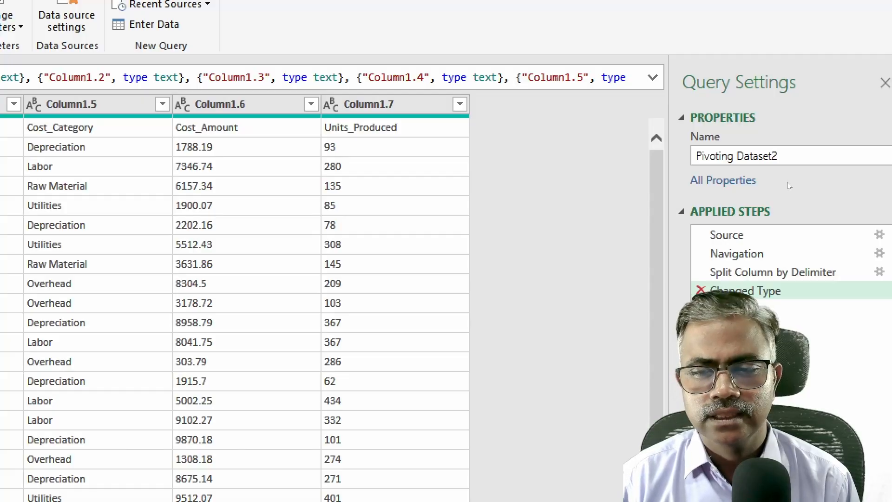
# - Delete the Changed Type step after the Pivoting Dataset2 split and use the first row as column headers
pyautogui.click(700, 290)
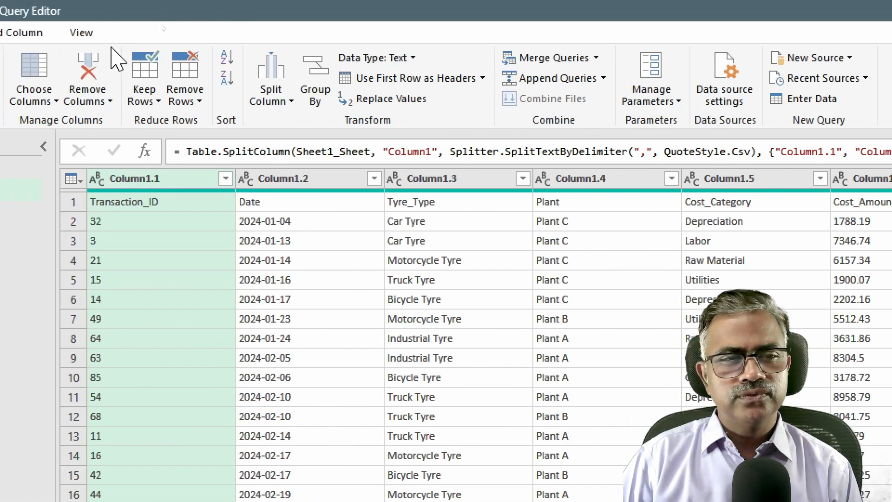
pyautogui.click(346, 78)
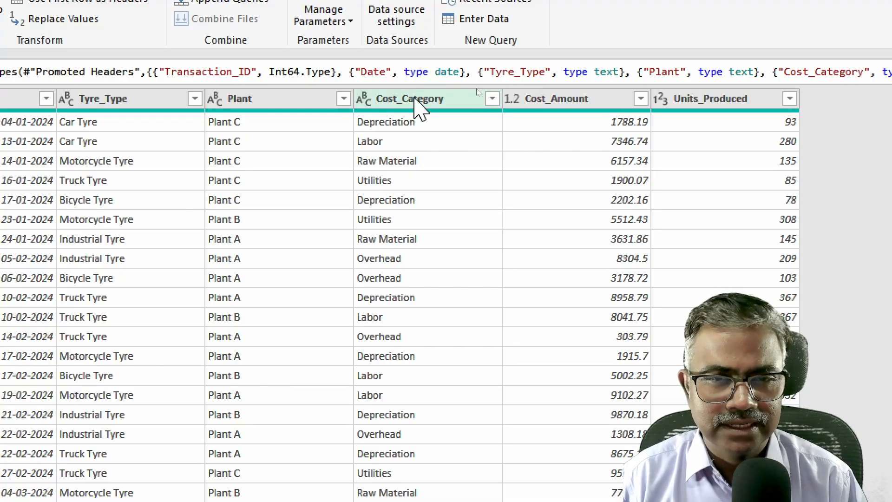
# - Pivot the Cost_Category column using Cost_Amount as the values column and Sum as the aggregate value function
pyautogui.click(416, 100)
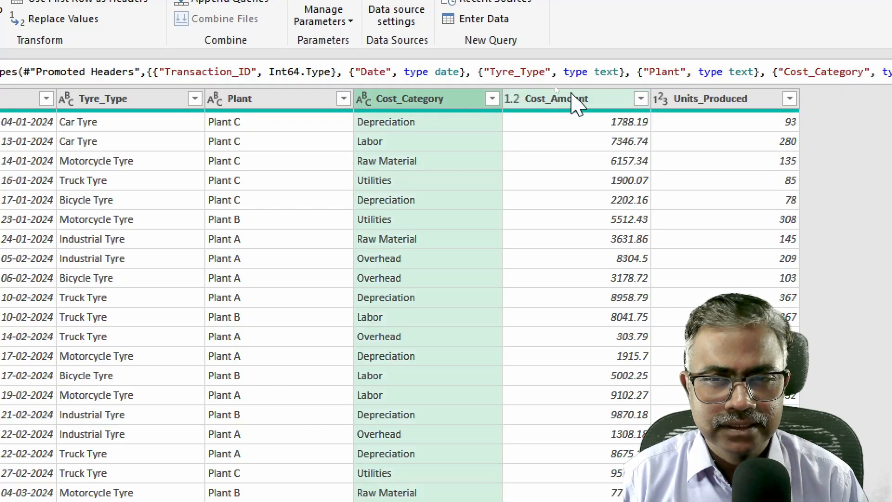
pyautogui.keyDown('ctrl'); pyautogui.click(576, 105); pyautogui.keyUp('ctrl')
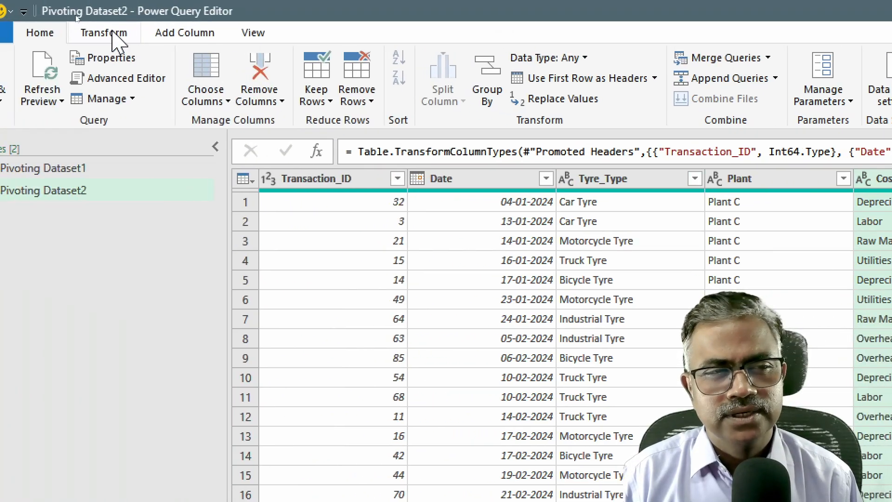
pyautogui.click(112, 32)
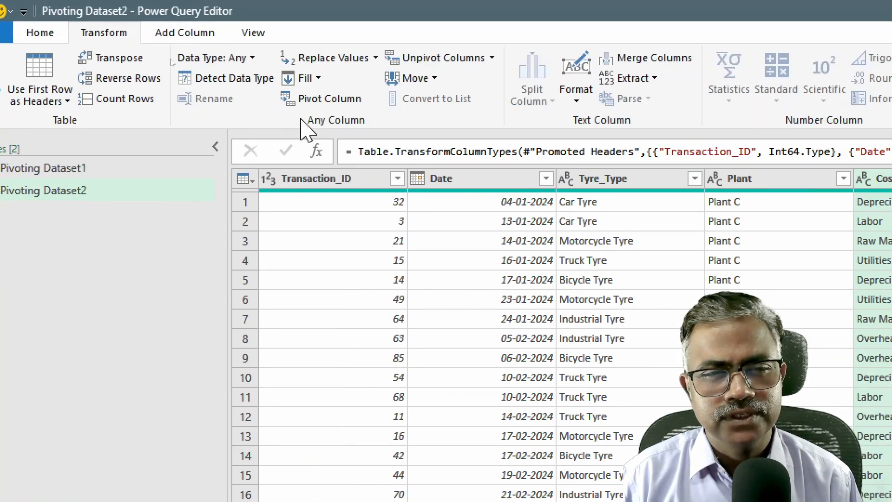
pyautogui.click(324, 103)
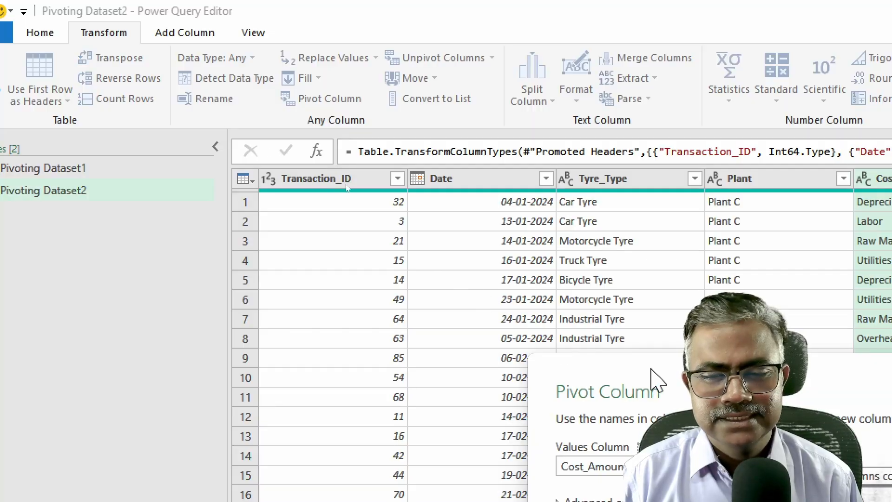
pyautogui.moveTo(322, 105); pyautogui.dragTo(176, 32)
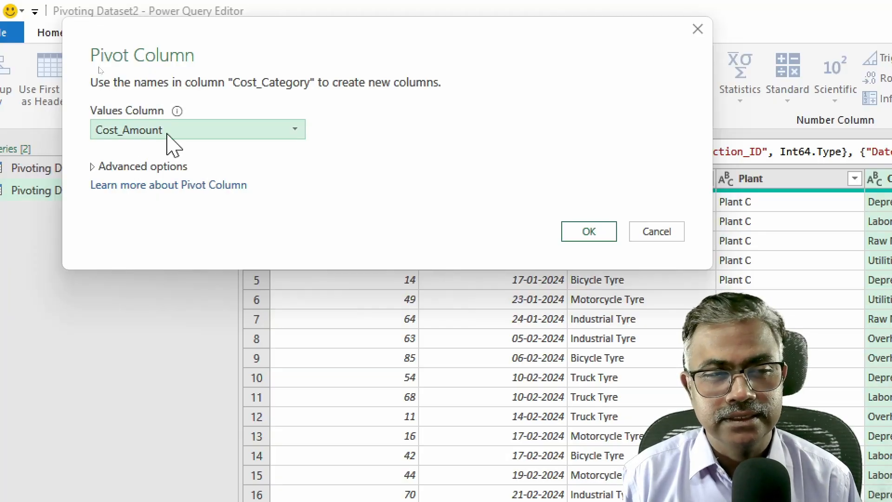
pyautogui.click(104, 168)
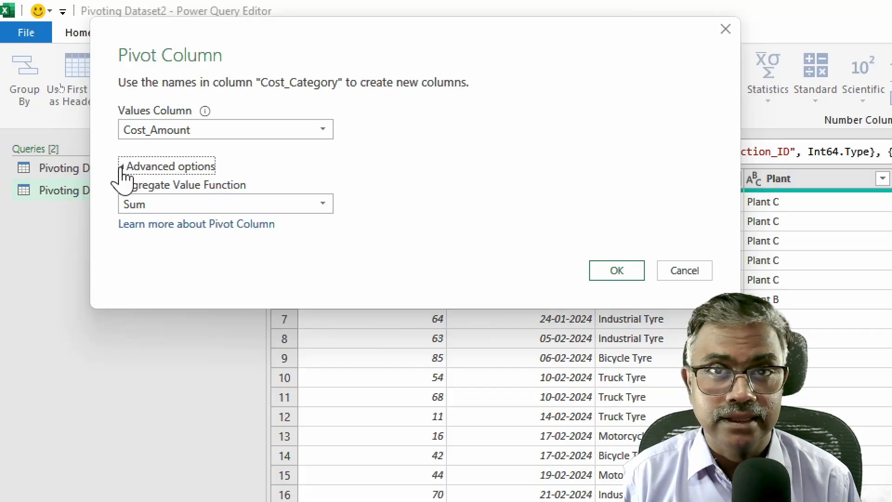
pyautogui.click(252, 209)
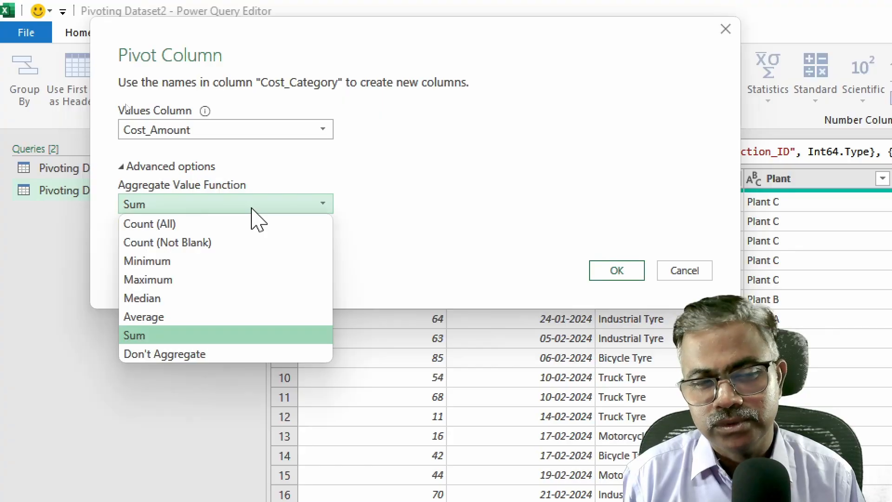
pyautogui.click(252, 209)
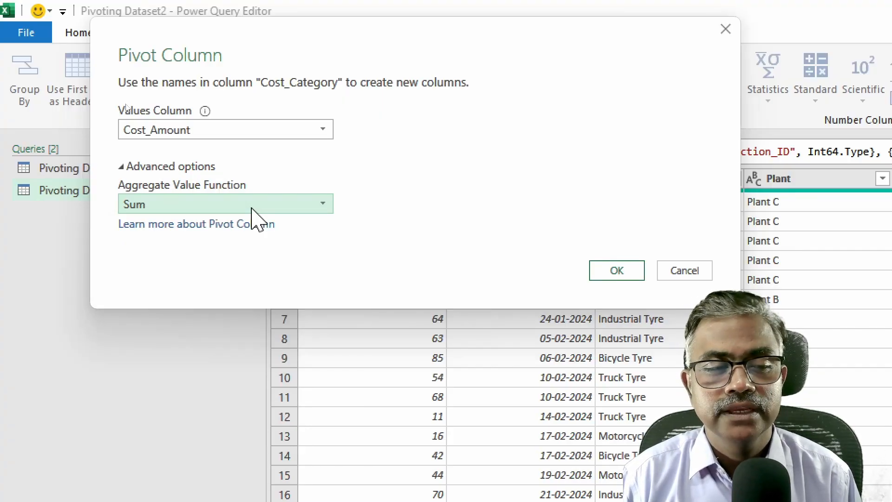
pyautogui.click(630, 277)
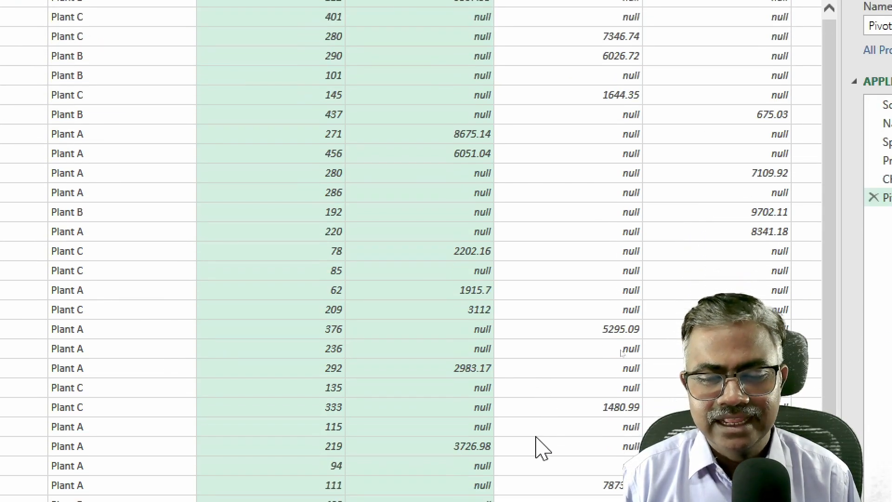
# - Examine the pivoted cost category columns and the column quality summary of Depreciation
pyautogui.click(507, 419)
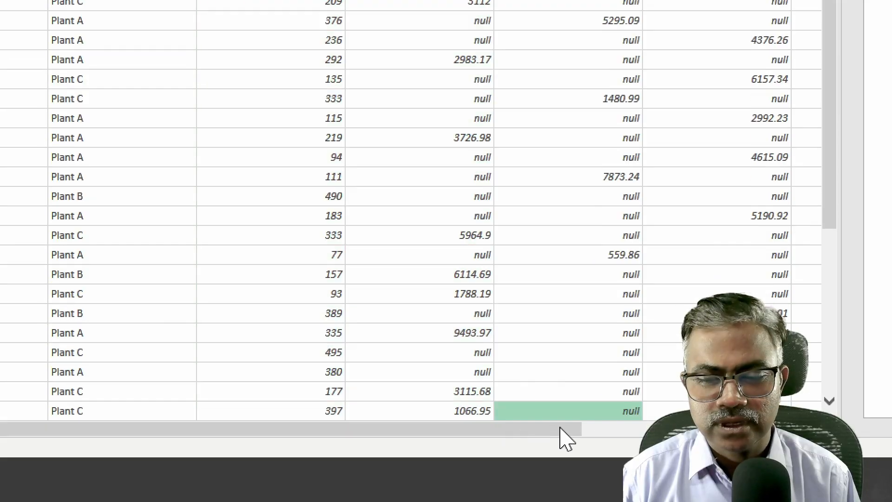
pyautogui.moveTo(506, 432); pyautogui.dragTo(734, 432)
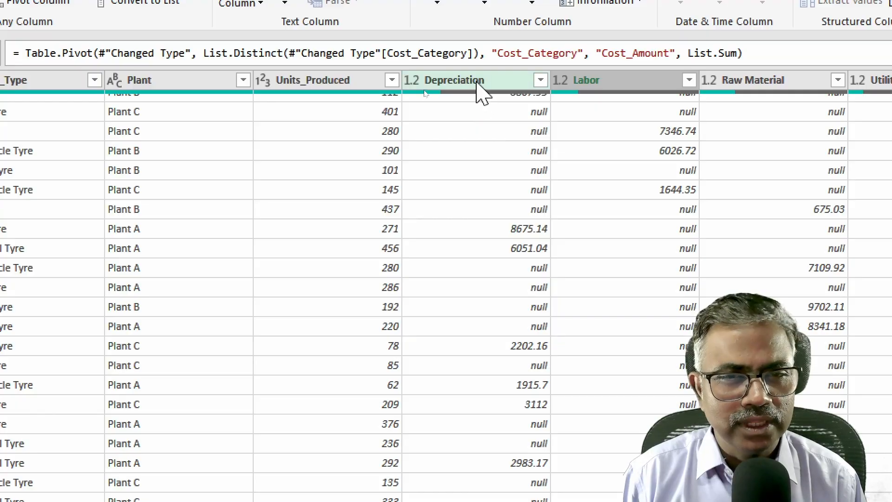
pyautogui.moveTo(530, 98)
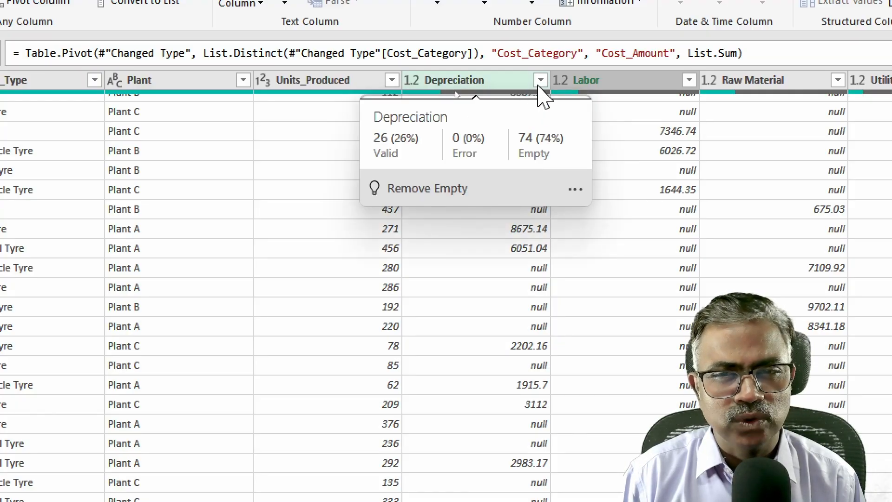
# - Replace null with 0 in the Depreciation, Labor, Raw Material, Utilities and Overhead columns
pyautogui.scroll(1, 762, 256)
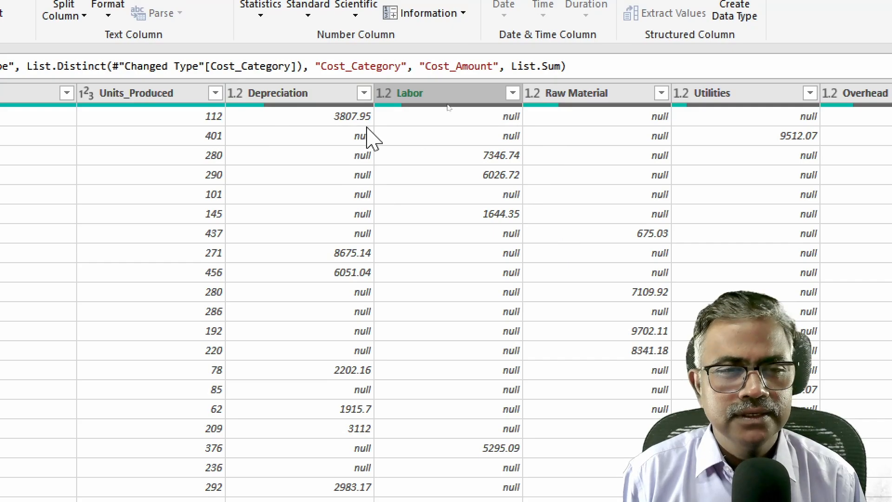
pyautogui.click(305, 95)
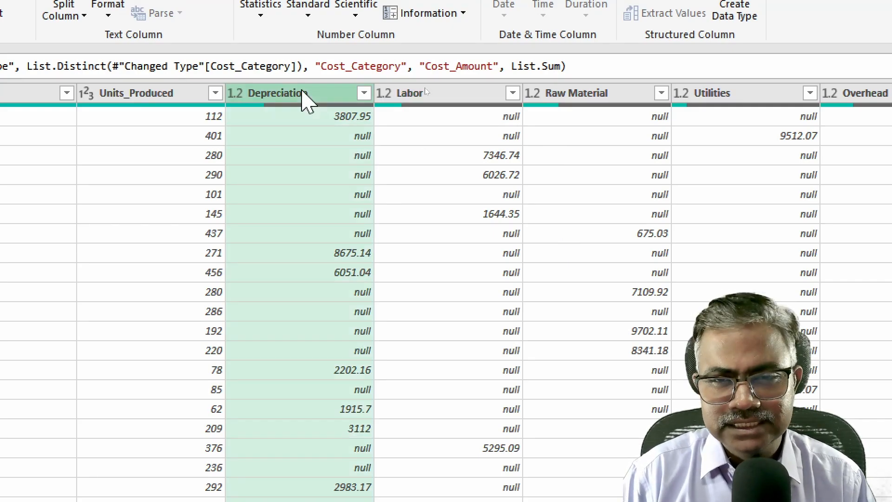
pyautogui.hotkey('shift', 'Right')
pyautogui.hotkey('shift', 'Right')
pyautogui.hotkey('shift', 'Right')
pyautogui.hotkey('shift', 'Right')
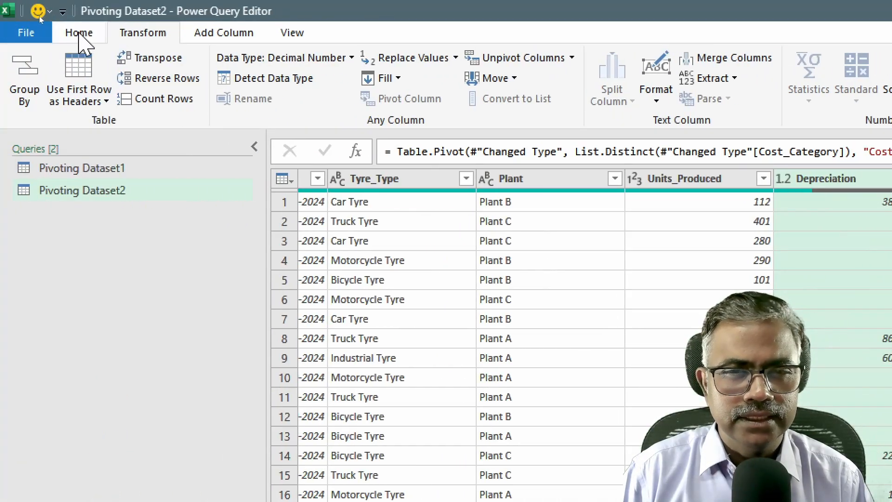
pyautogui.click(37, 33)
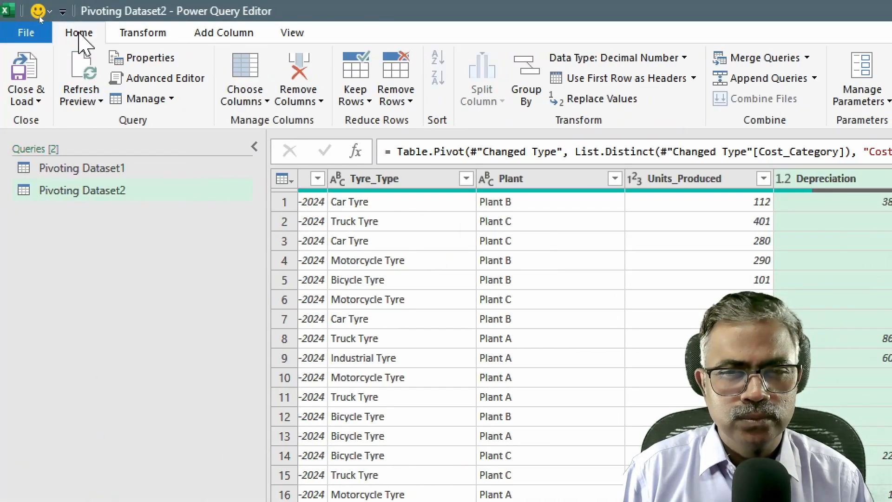
pyautogui.click(618, 99)
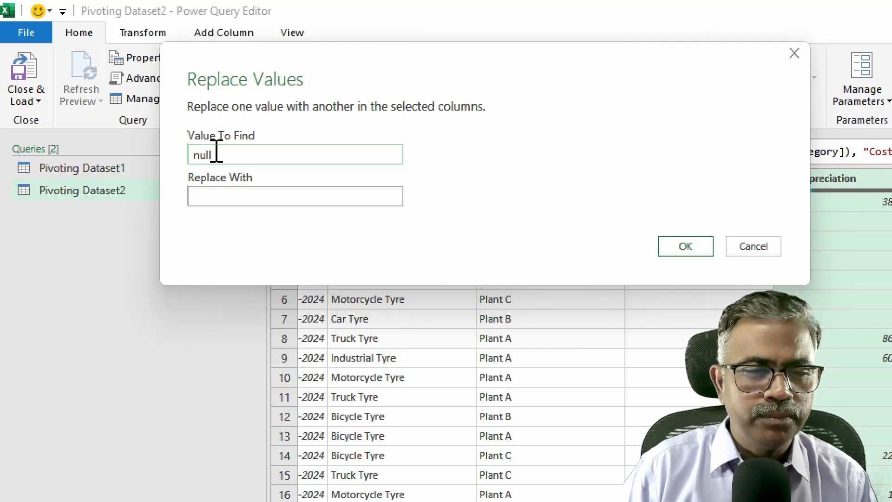
pyautogui.click(226, 195)
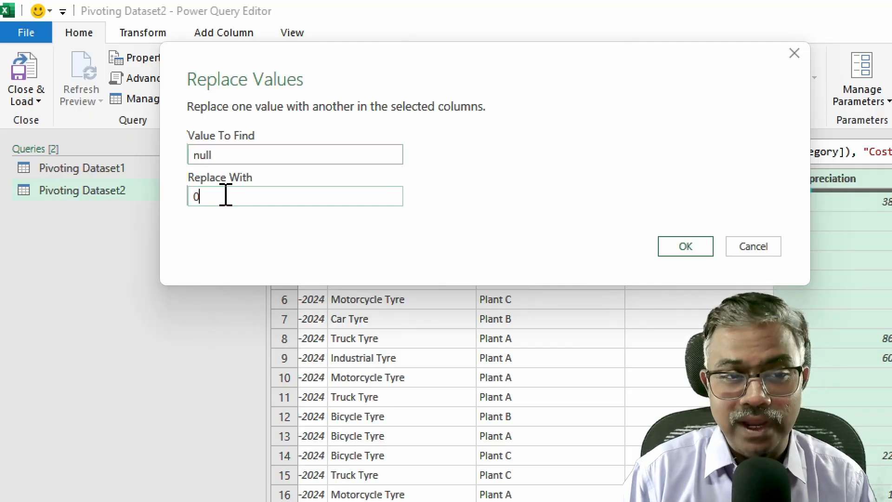
pyautogui.click(690, 256)
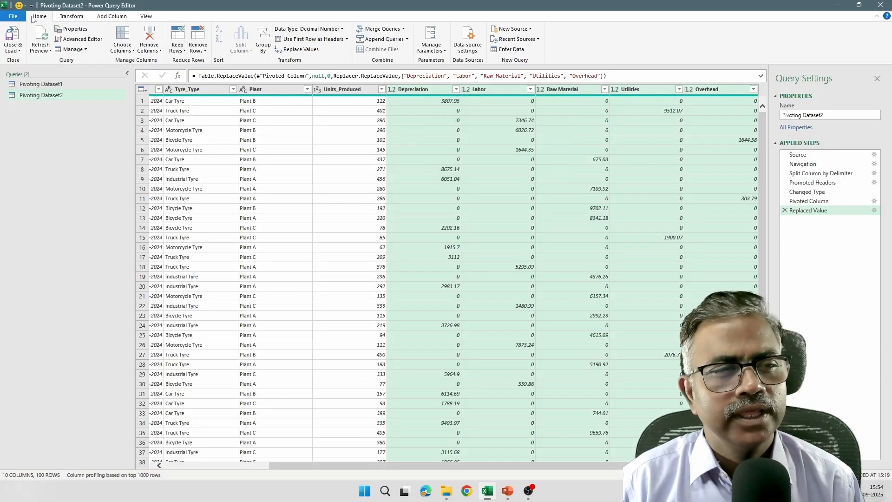
# - Add a new column that sums the selected cost columns from Depreciation through Overhead using the standard Add operation
pyautogui.click(70, 16)
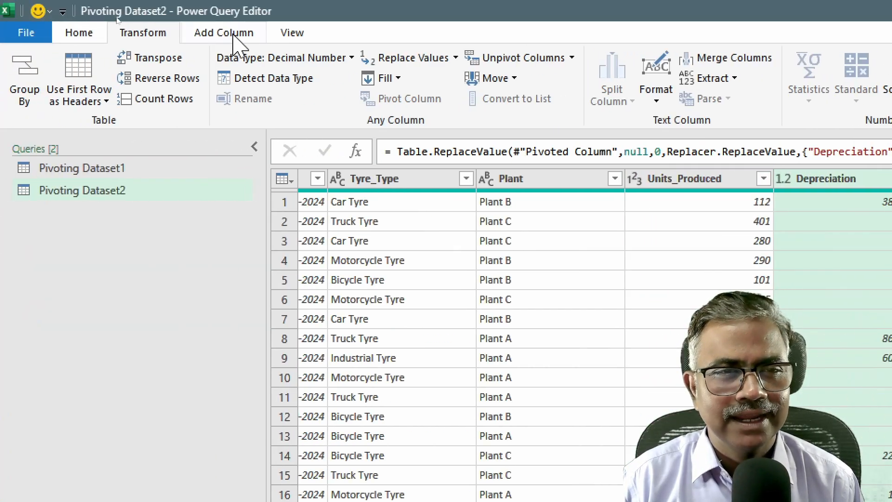
pyautogui.click(233, 41)
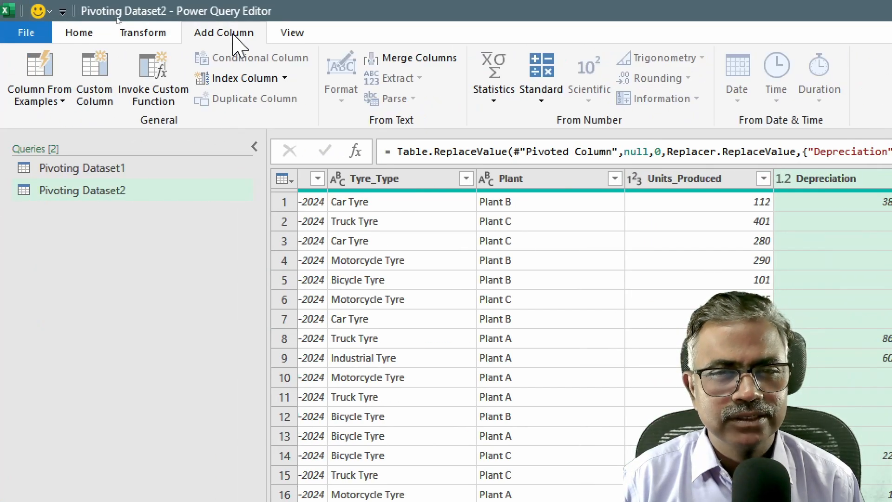
pyautogui.click(546, 104)
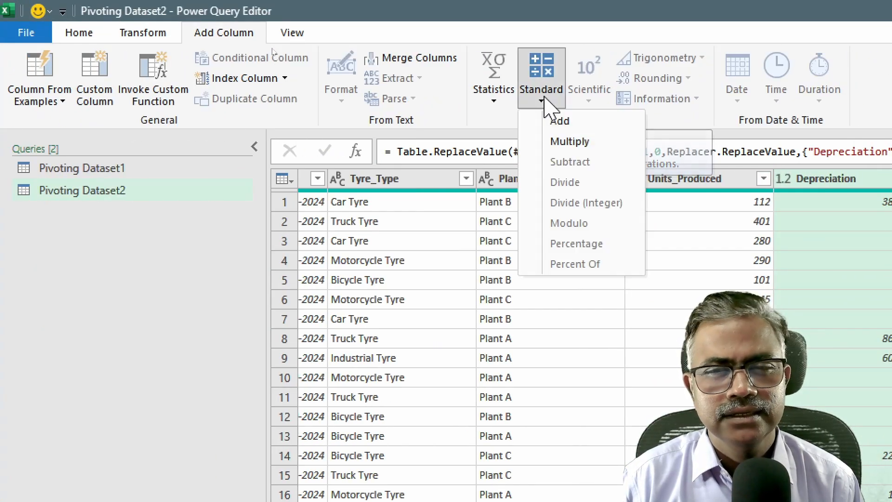
pyautogui.click(576, 122)
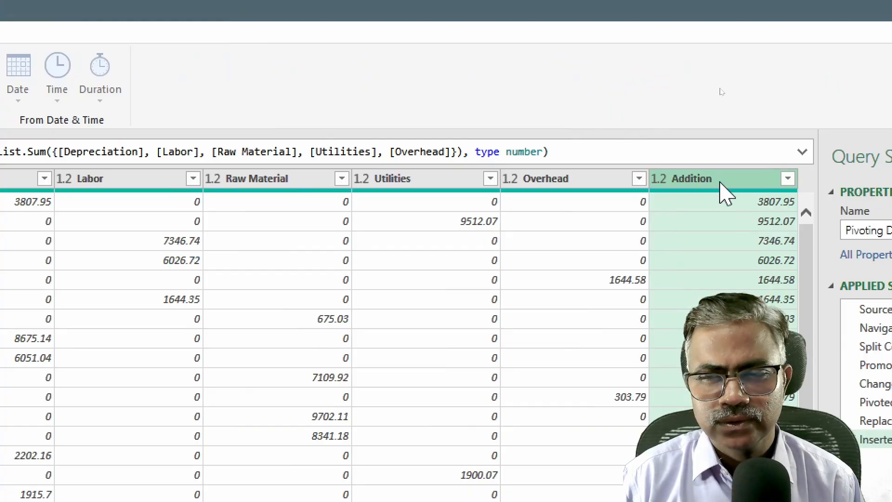
# - Rename the new Addition column as Total Cost
pyautogui.doubleClick(712, 179)
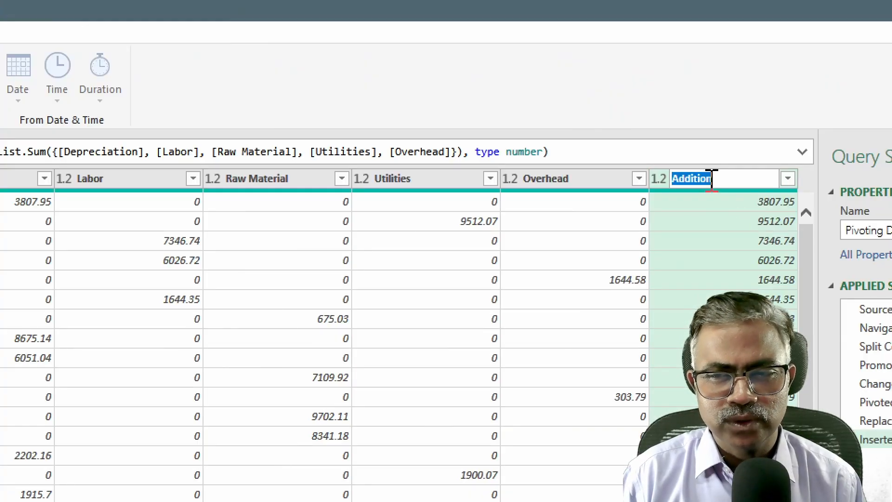
pyautogui.write('Cost')
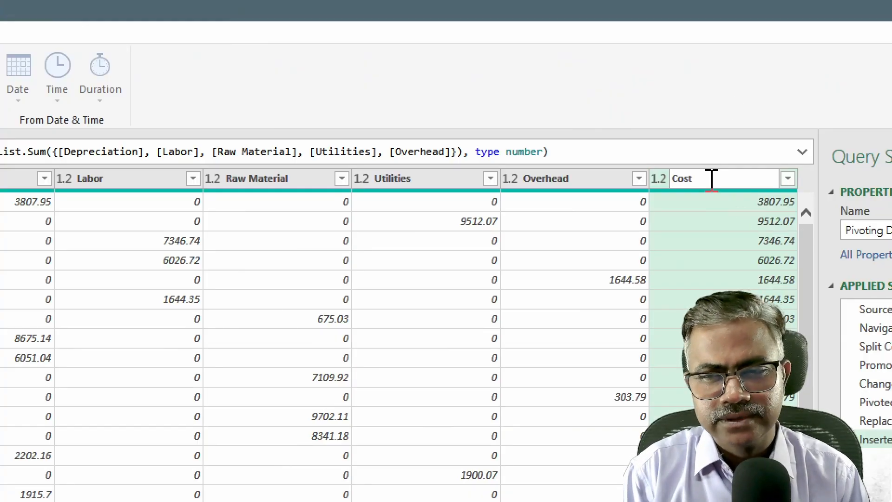
pyautogui.press('Return')
pyautogui.doubleClick(712, 179)
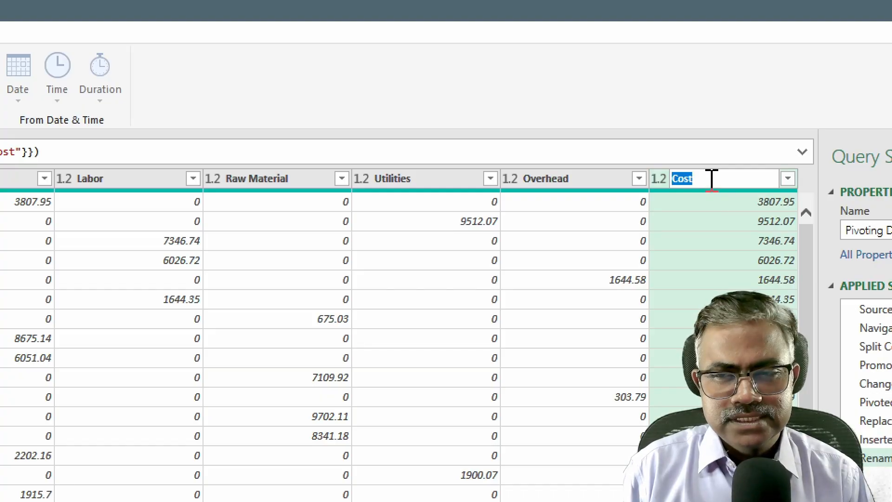
pyautogui.write('Tpot')
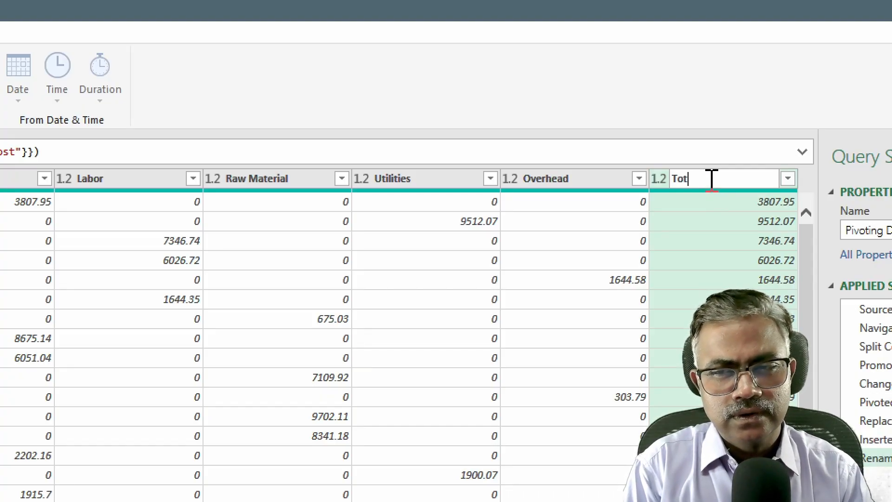
pyautogui.press('Return')
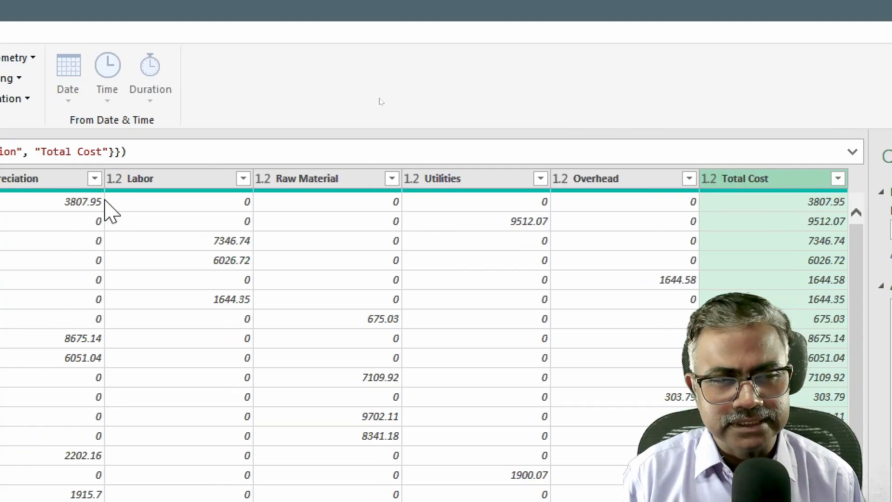
# - Remove the Depreciation, Labor, Raw Material, Utilities and Overhead columns from the query
pyautogui.click(116, 182)
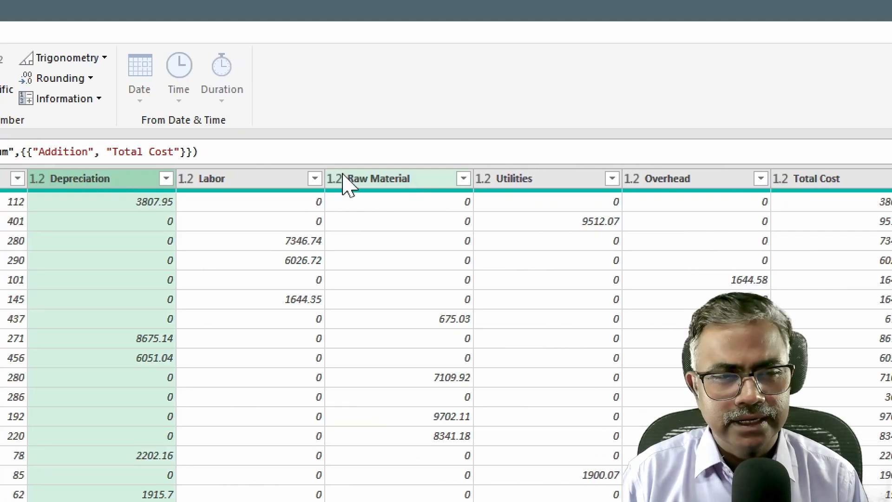
pyautogui.keyDown('shift'); pyautogui.click(685, 180); pyautogui.keyUp('shift')
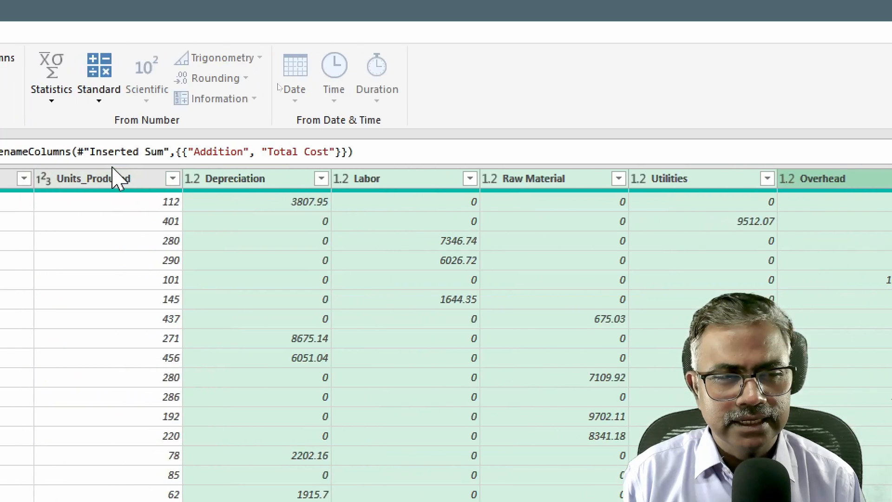
pyautogui.rightClick(91, 182)
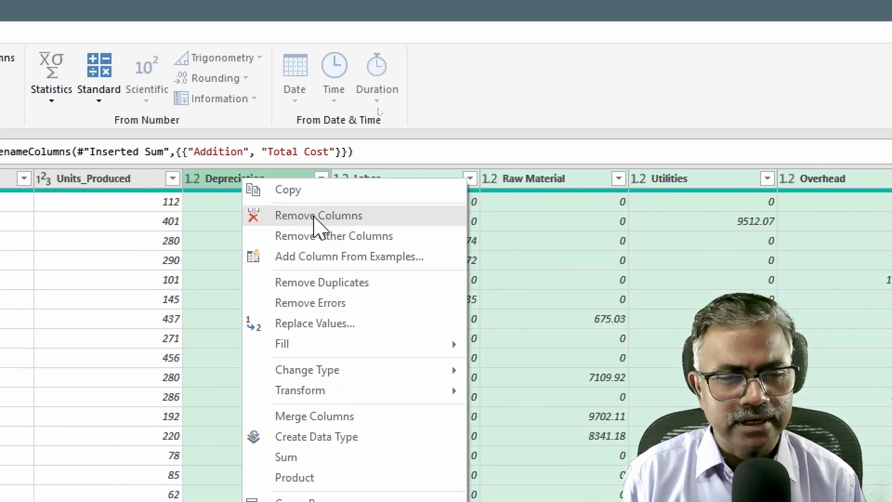
pyautogui.click(270, 216)
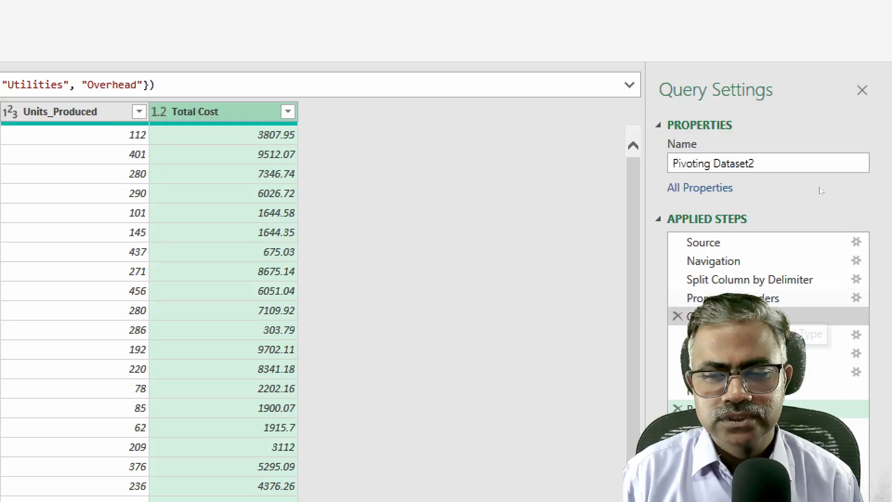
# - Review the applied steps from Changed Type through Removed Columns and check the column quality summary of Total Cost
pyautogui.click(790, 317)
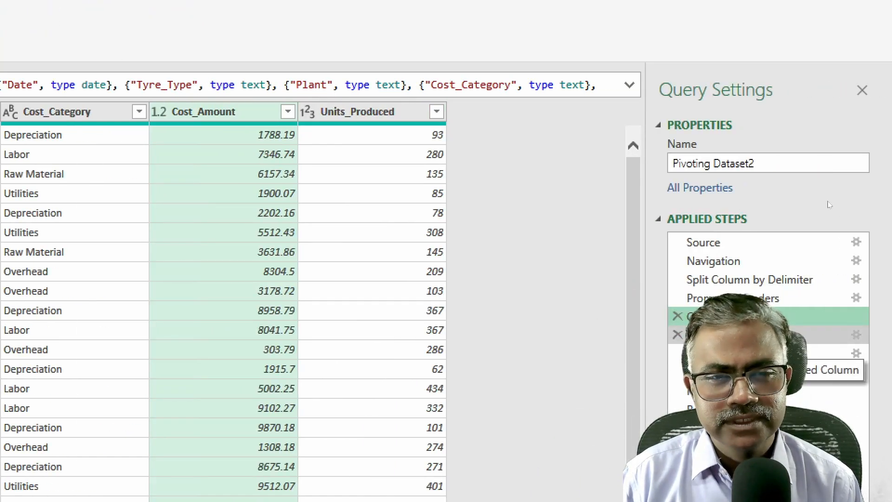
pyautogui.click(776, 336)
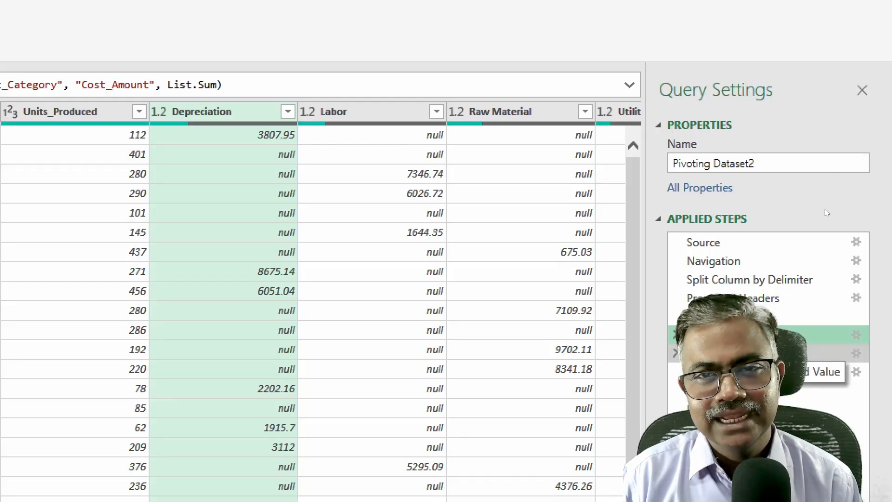
pyautogui.click(790, 353)
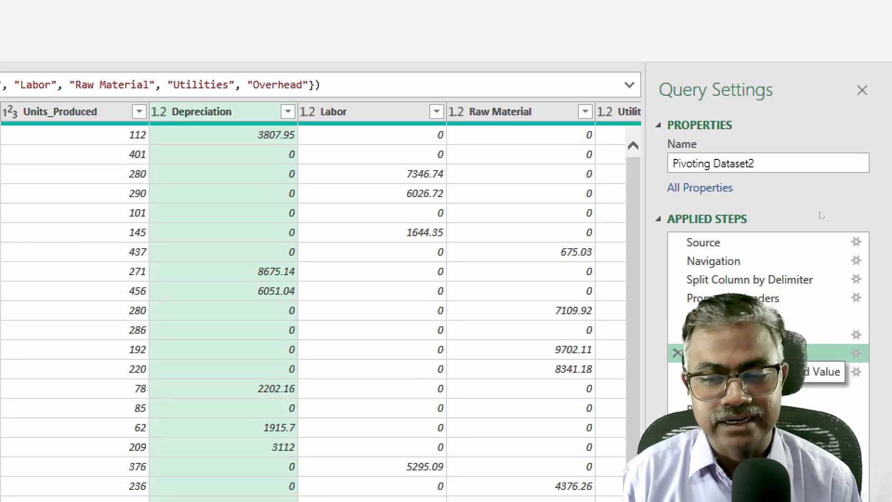
pyautogui.press('Down')
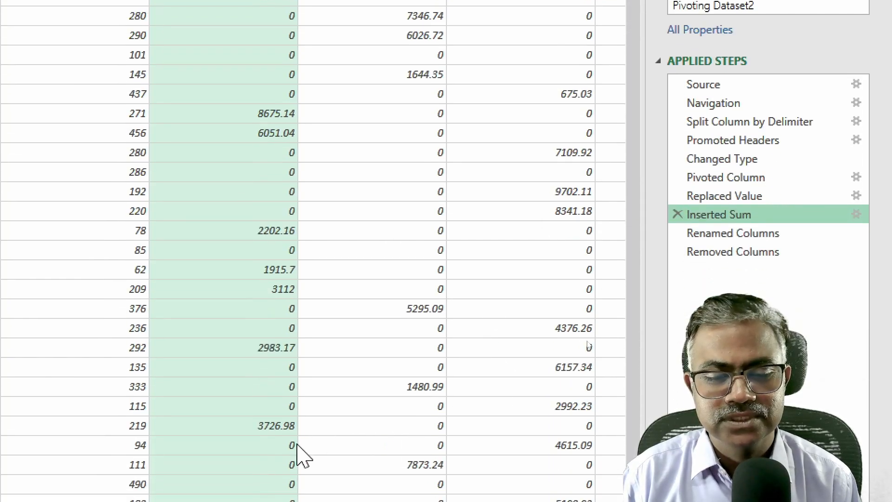
pyautogui.moveTo(268, 427); pyautogui.dragTo(660, 436)
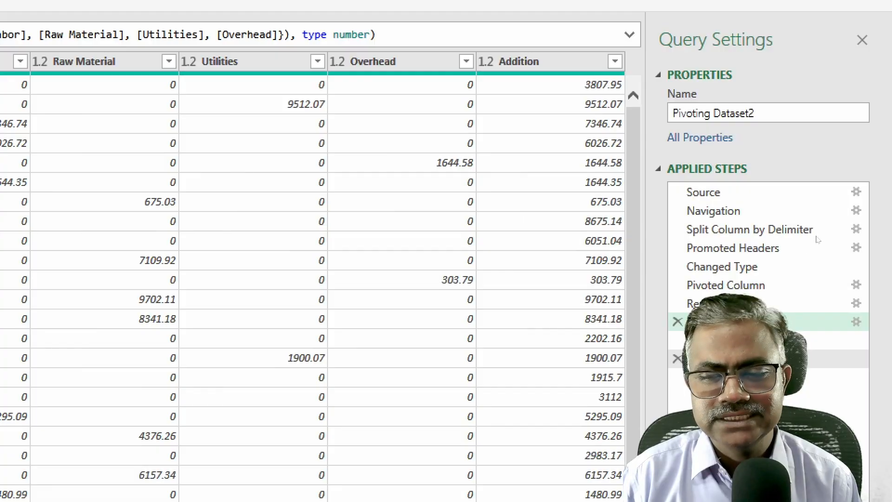
pyautogui.click(746, 343)
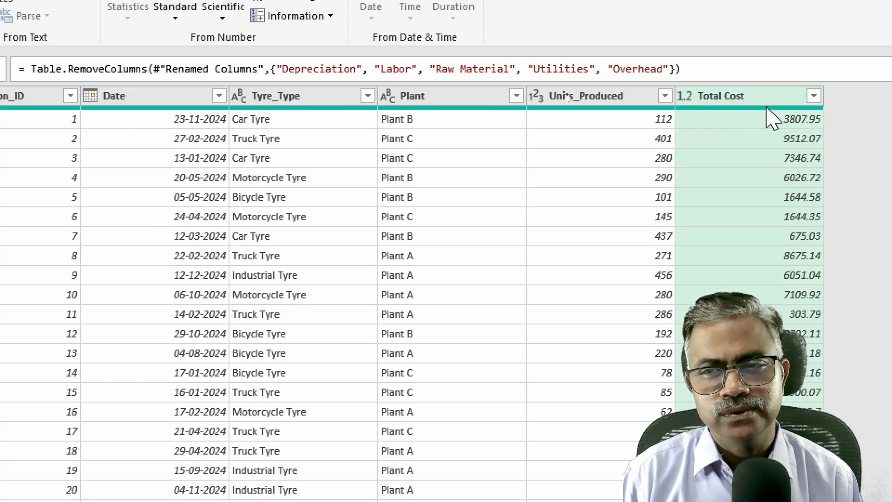
pyautogui.moveTo(767, 108)
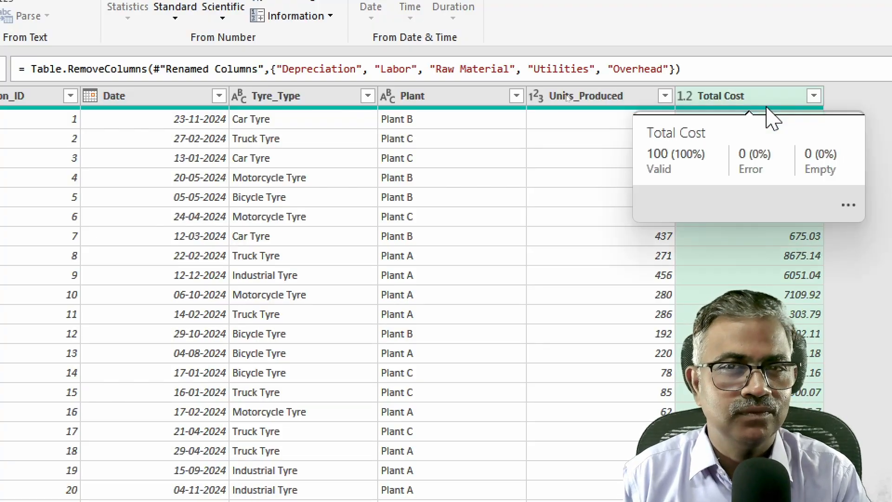